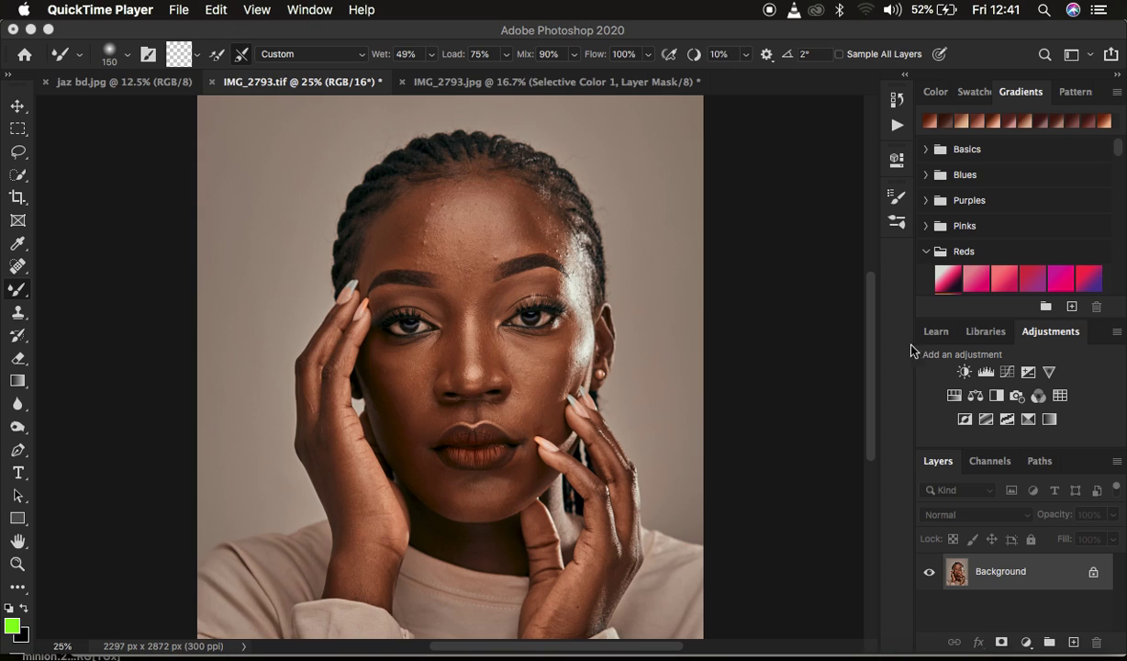
- Run the FS 16 BIT frequency separation action from the RONNIX retouching set on the portrait
{"action": "left_click", "coordinate": [897, 126]}
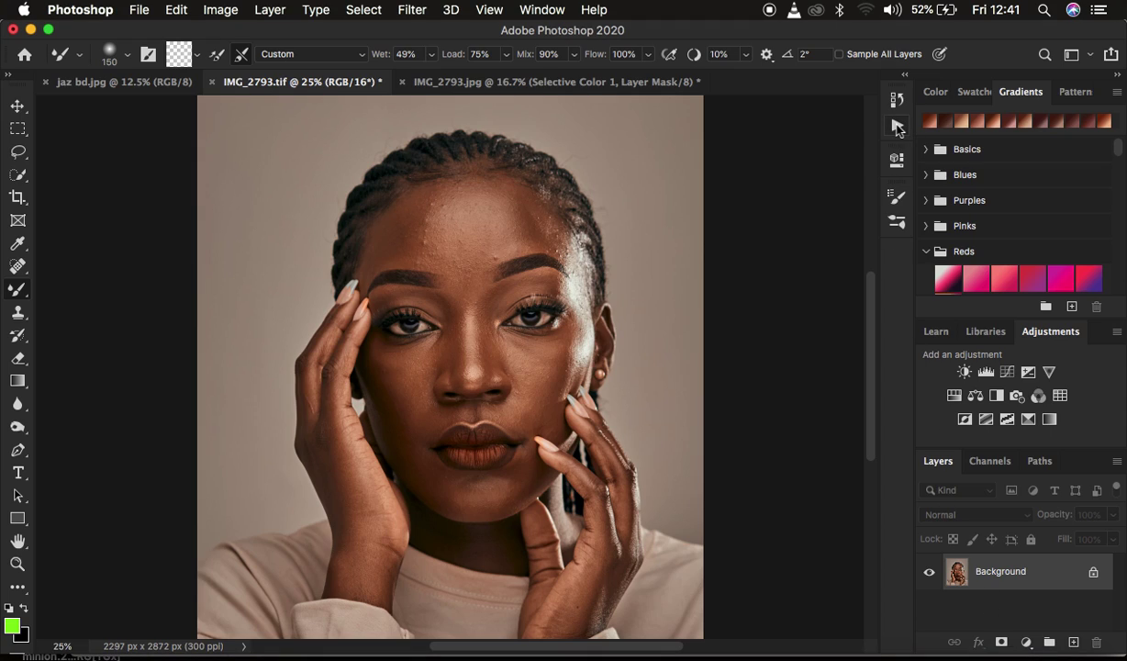
{"action": "left_click", "coordinate": [897, 126]}
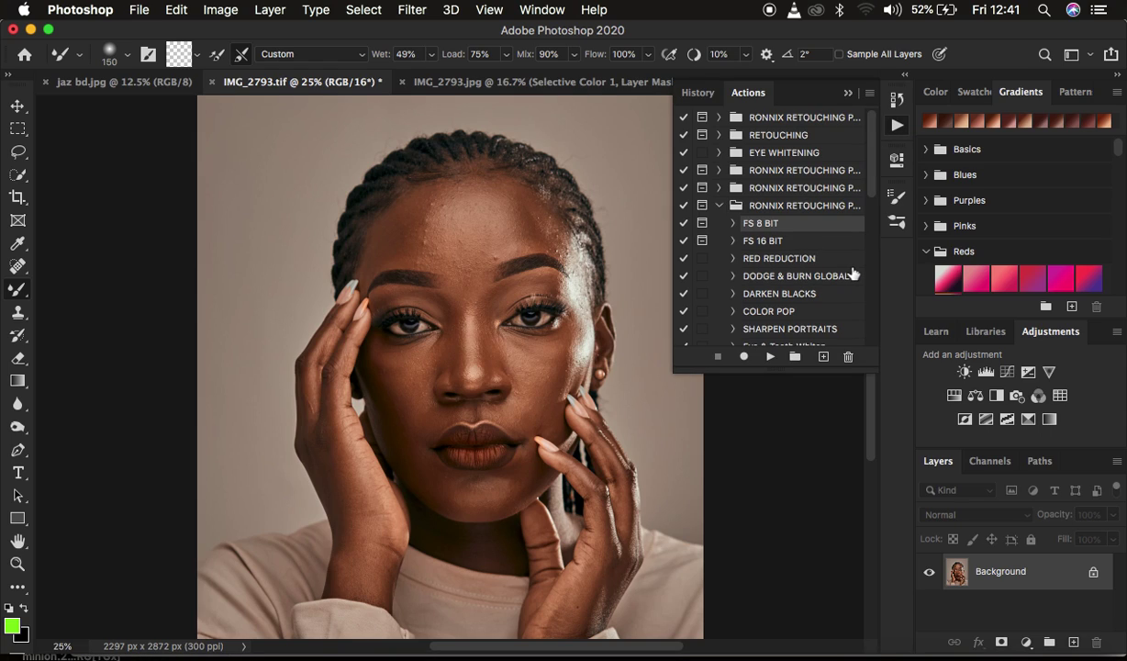
{"action": "left_click", "coordinate": [779, 242]}
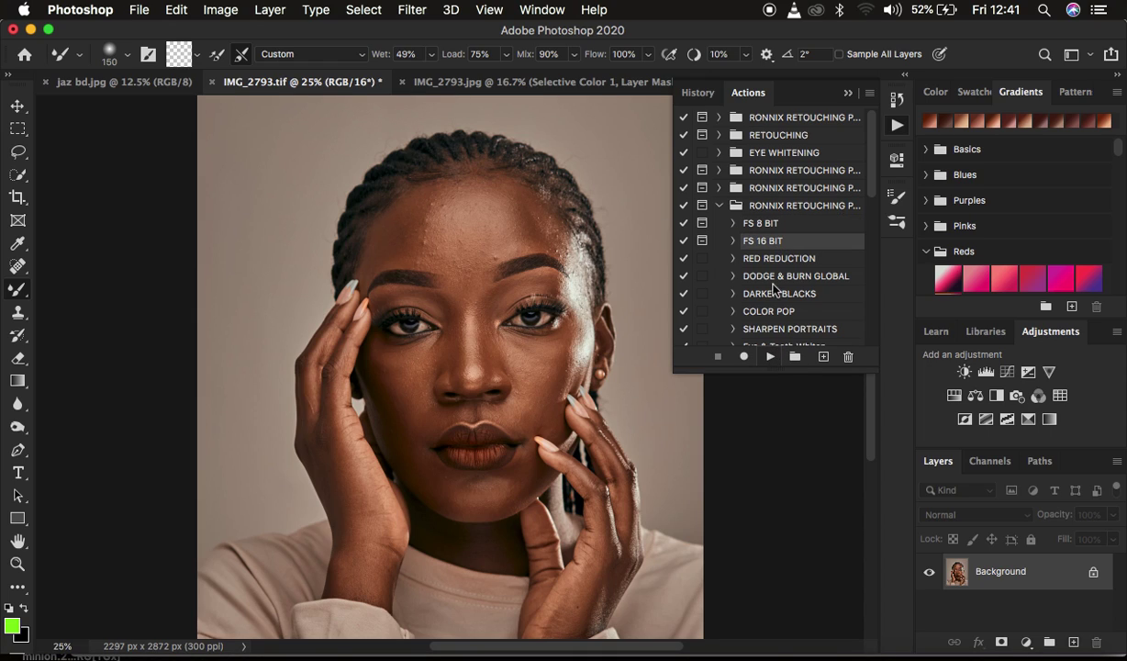
{"action": "left_click", "coordinate": [770, 356]}
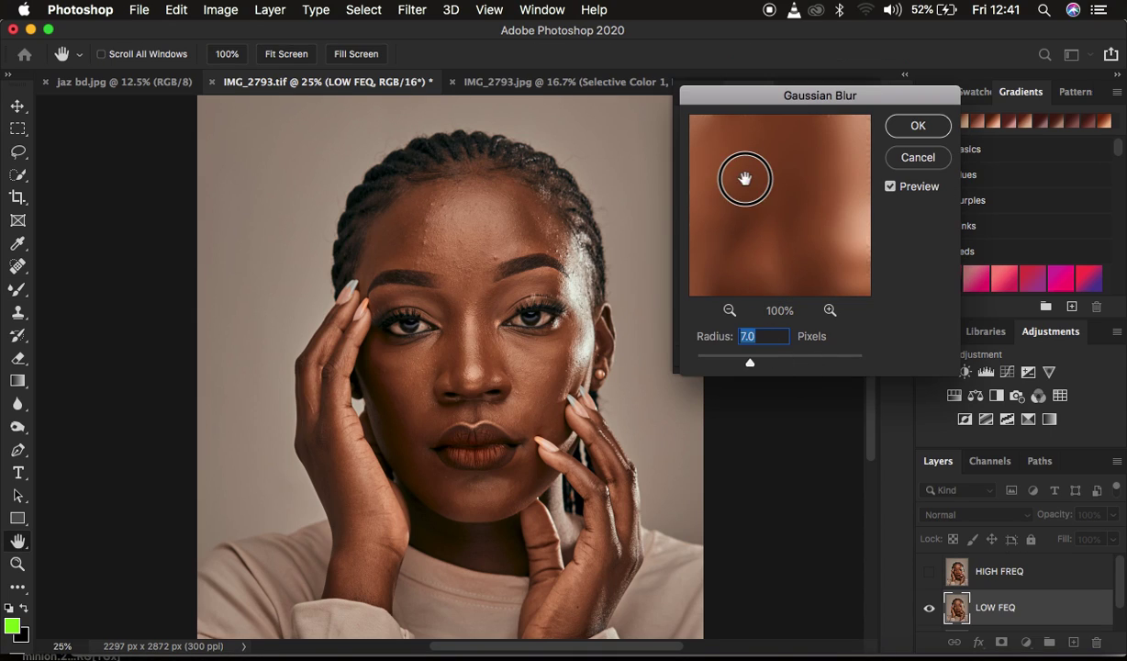
- Lower the Gaussian Blur radius to 0.1 pixels and inspect the skin around the eyes, nose and forehead in a 50% preview
{"action": "left_click_drag", "start_coordinate": [745, 178], "coordinate": [795, 269]}
{"action": "left_click", "coordinate": [730, 310]}
{"action": "left_click", "coordinate": [730, 310]}
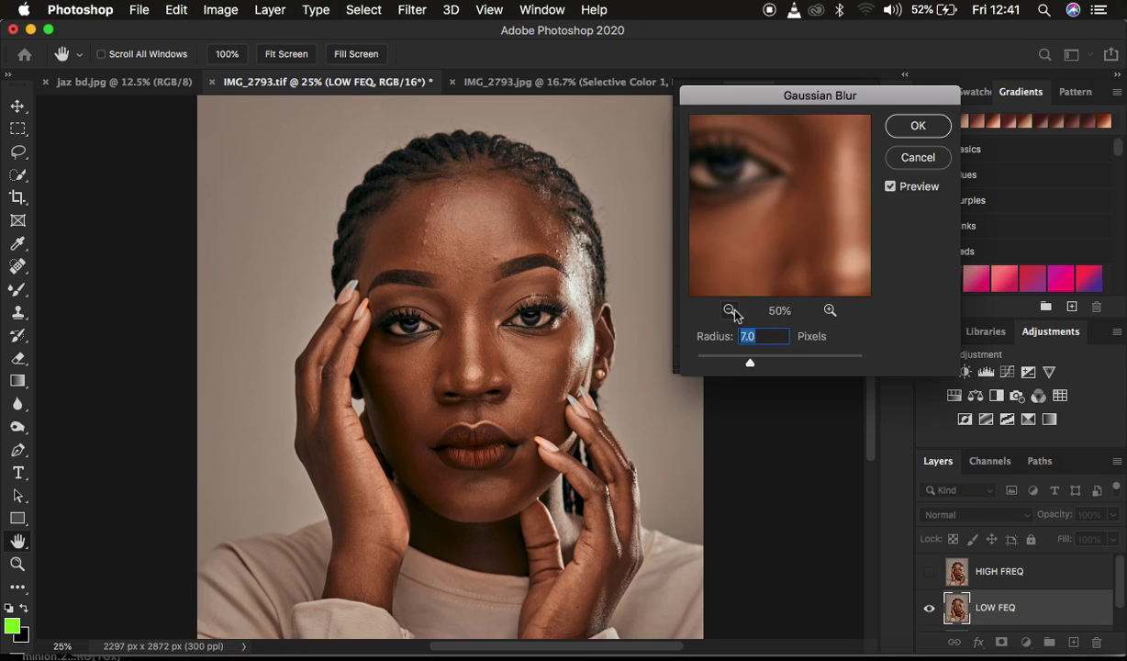
{"action": "left_click_drag", "start_coordinate": [805, 211], "coordinate": [770, 268]}
{"action": "left_click_drag", "start_coordinate": [749, 366], "coordinate": [645, 357]}
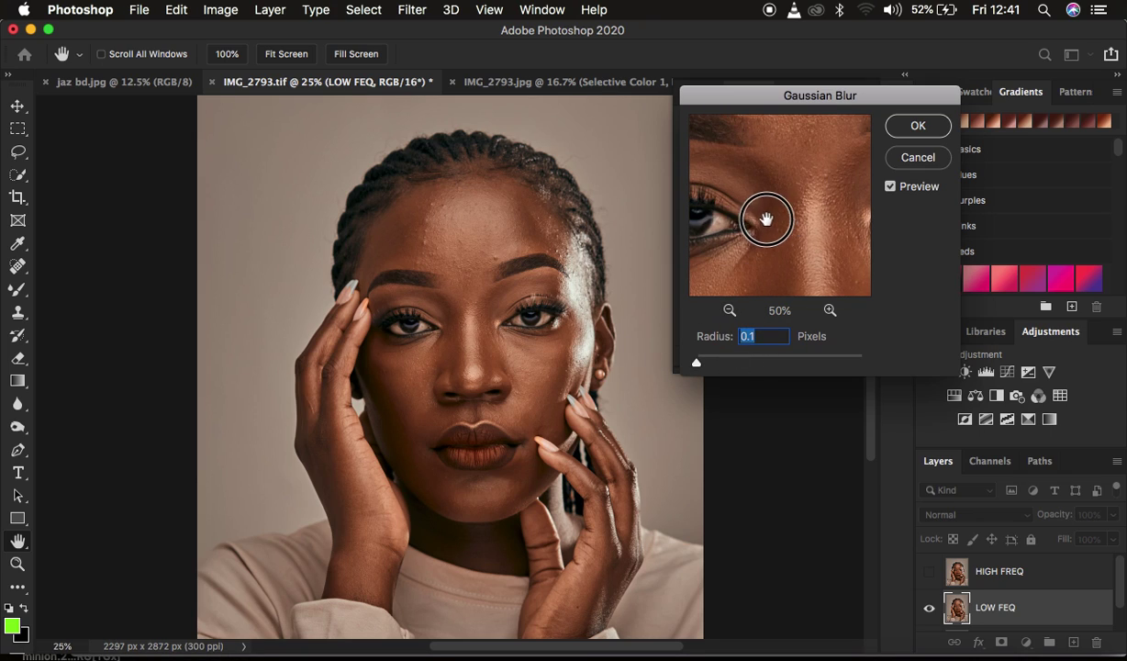
{"action": "left_click_drag", "start_coordinate": [766, 219], "coordinate": [721, 208]}
{"action": "left_click_drag", "start_coordinate": [790, 214], "coordinate": [758, 243]}
{"action": "left_click_drag", "start_coordinate": [747, 130], "coordinate": [800, 274]}
{"action": "left_click_drag", "start_coordinate": [751, 215], "coordinate": [795, 215]}
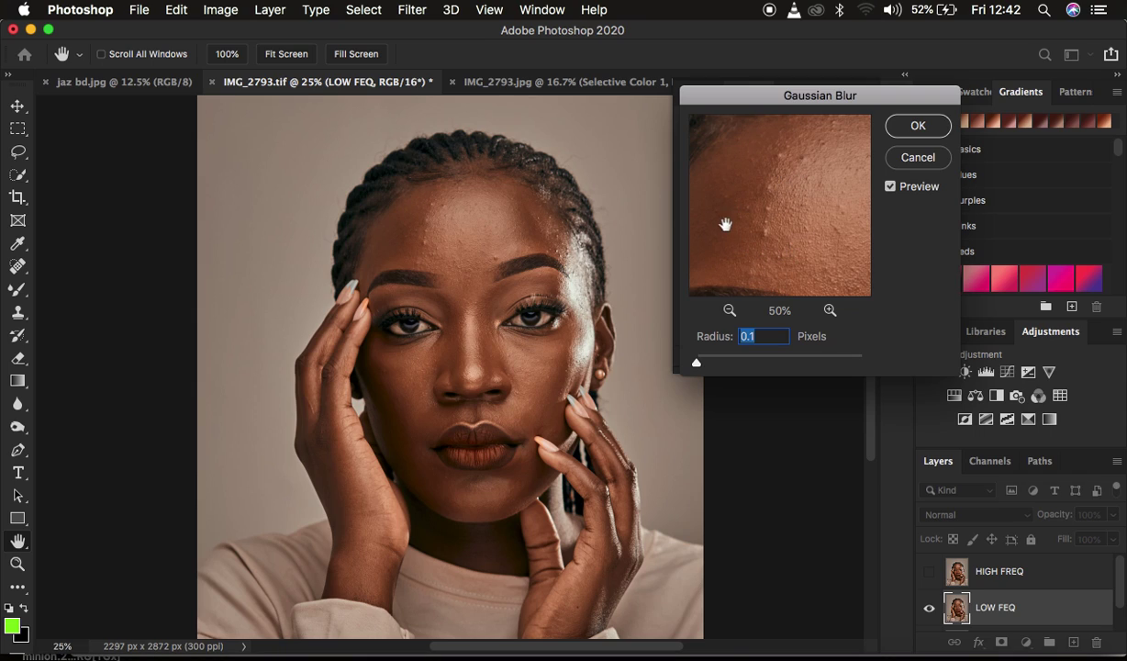
- Set the Gaussian Blur radius to 7.0 pixels and apply it to the LOW FEQ layer
{"action": "left_click_drag", "start_coordinate": [695, 363], "coordinate": [749, 367]}
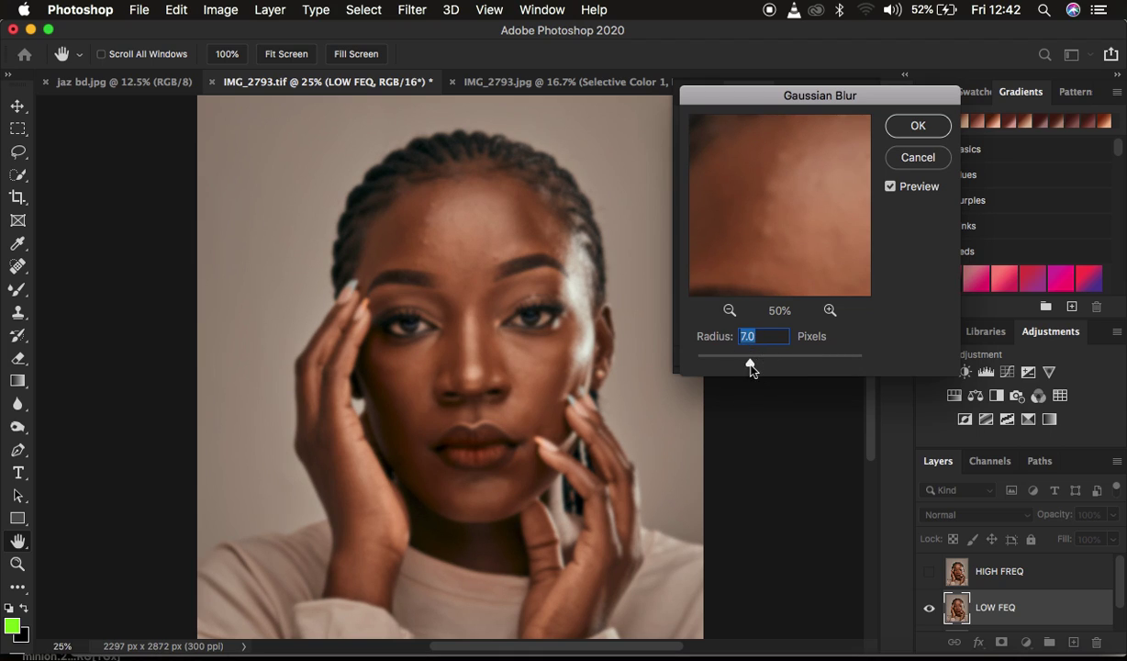
{"action": "left_click_drag", "start_coordinate": [756, 228], "coordinate": [744, 173]}
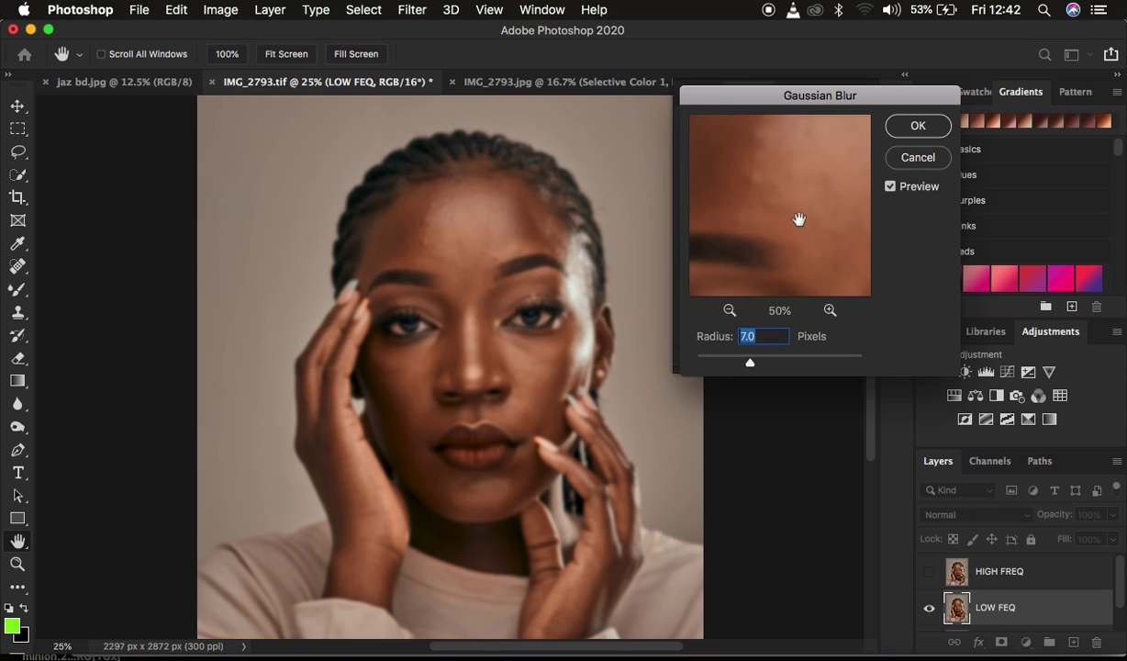
{"action": "left_click", "coordinate": [911, 125]}
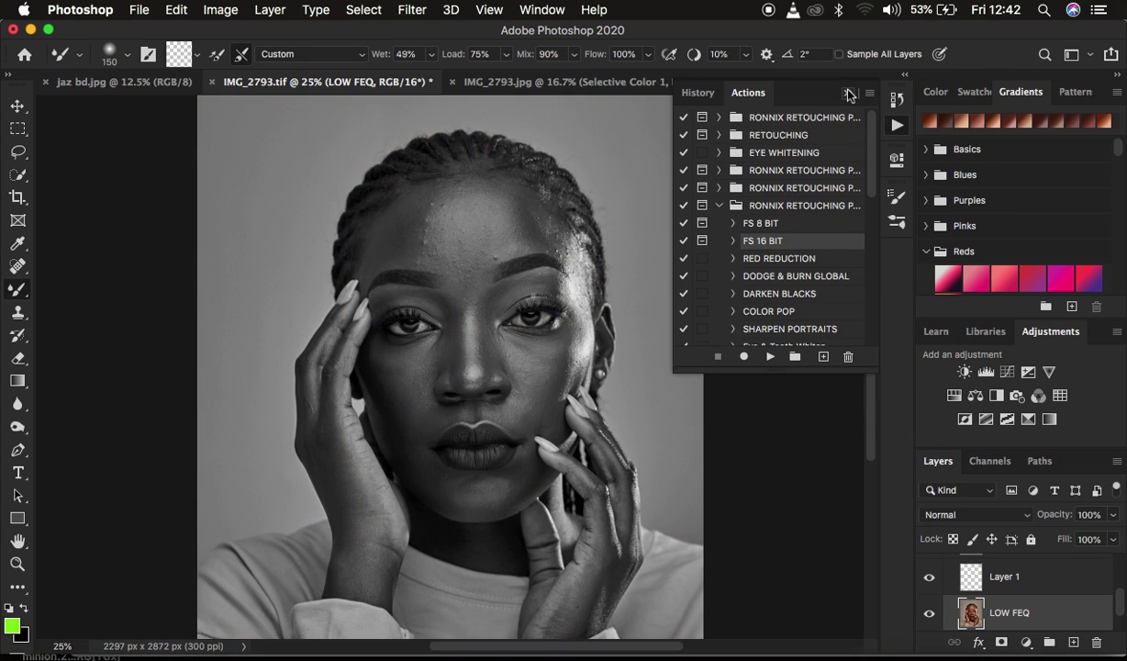
{"action": "left_click", "coordinate": [848, 93]}
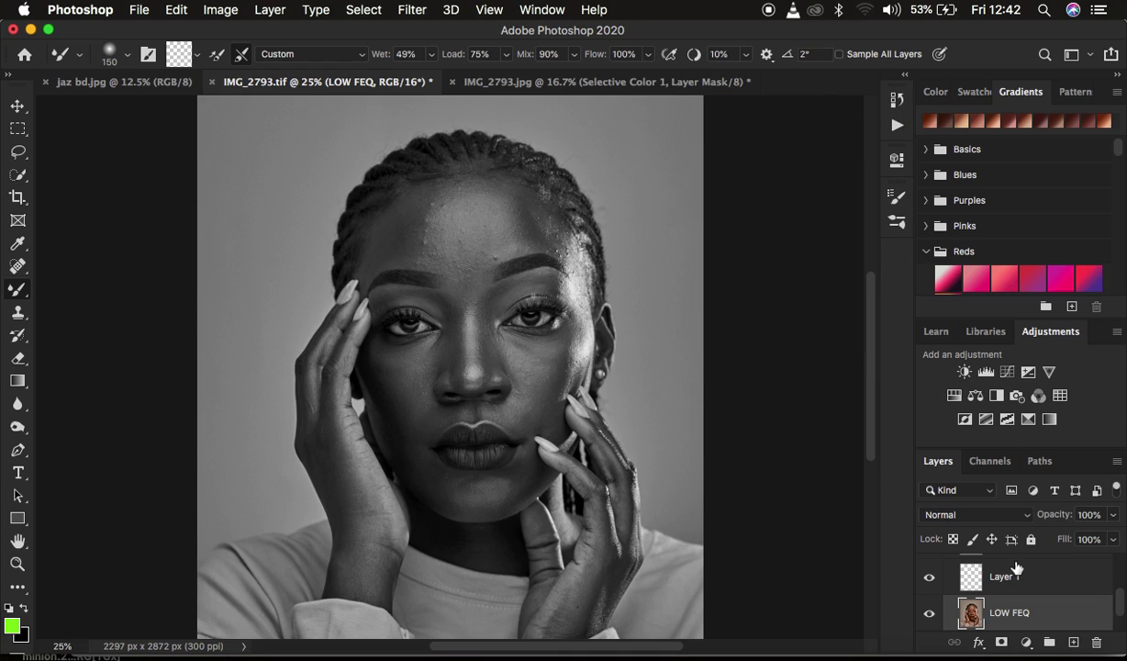
- Delete the Black & White 1 adjustment layer from the FREQ SEP 16 BIT group
{"action": "scroll", "coordinate": [1033, 585], "scroll_direction": "up", "scroll_amount": 3}
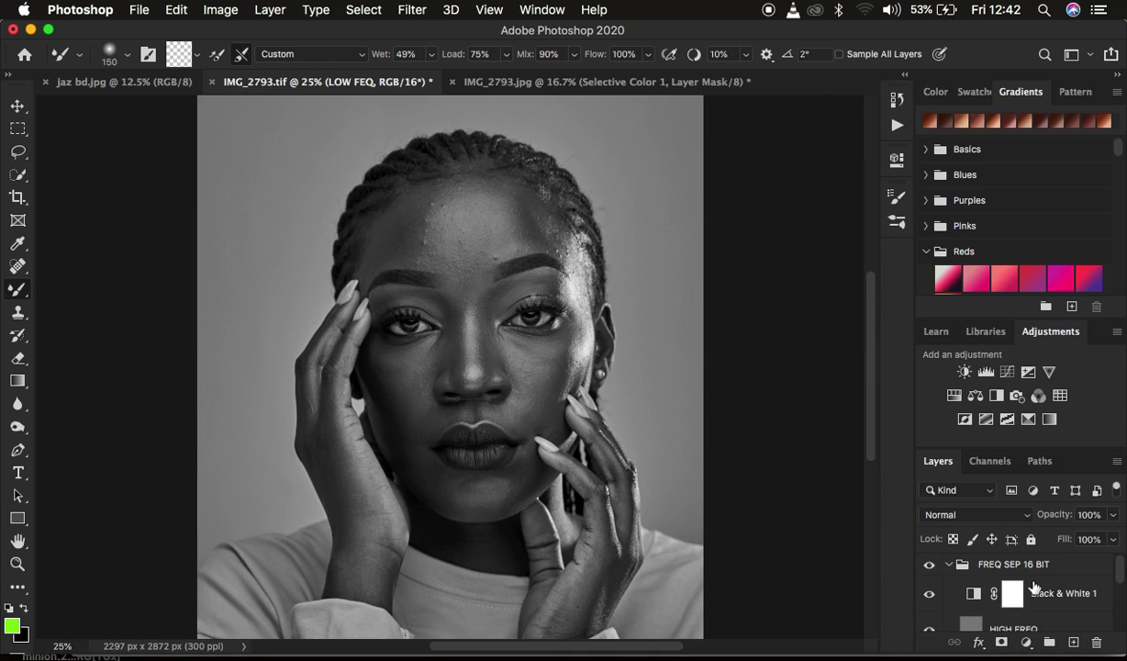
{"action": "left_click", "coordinate": [1042, 597]}
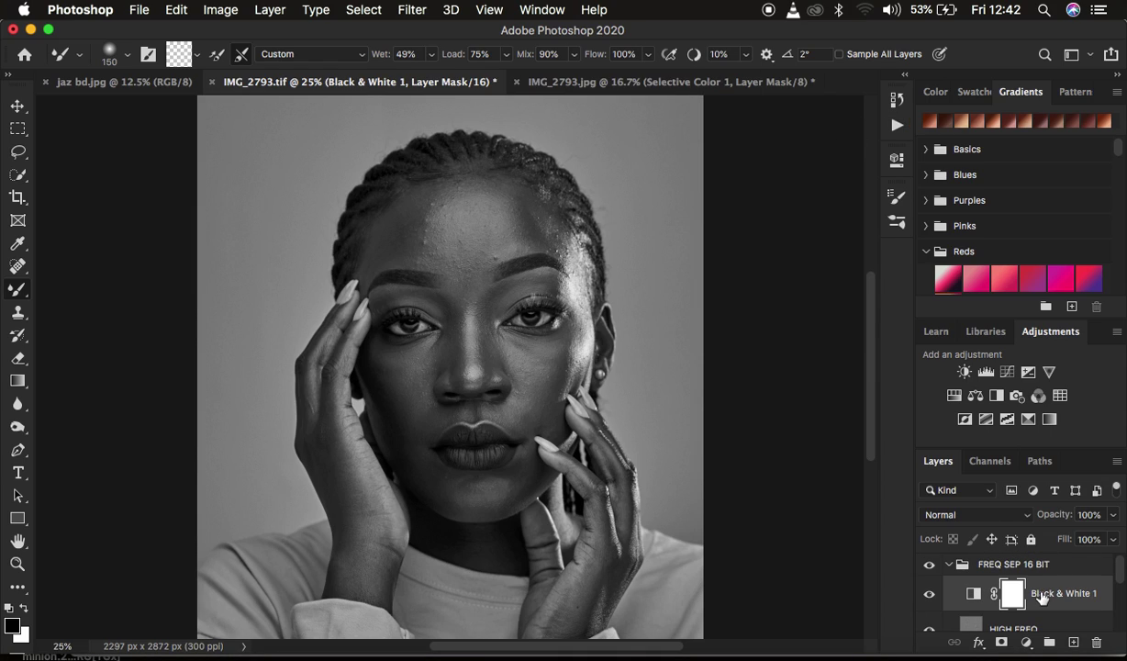
{"action": "key", "text": "Delete"}
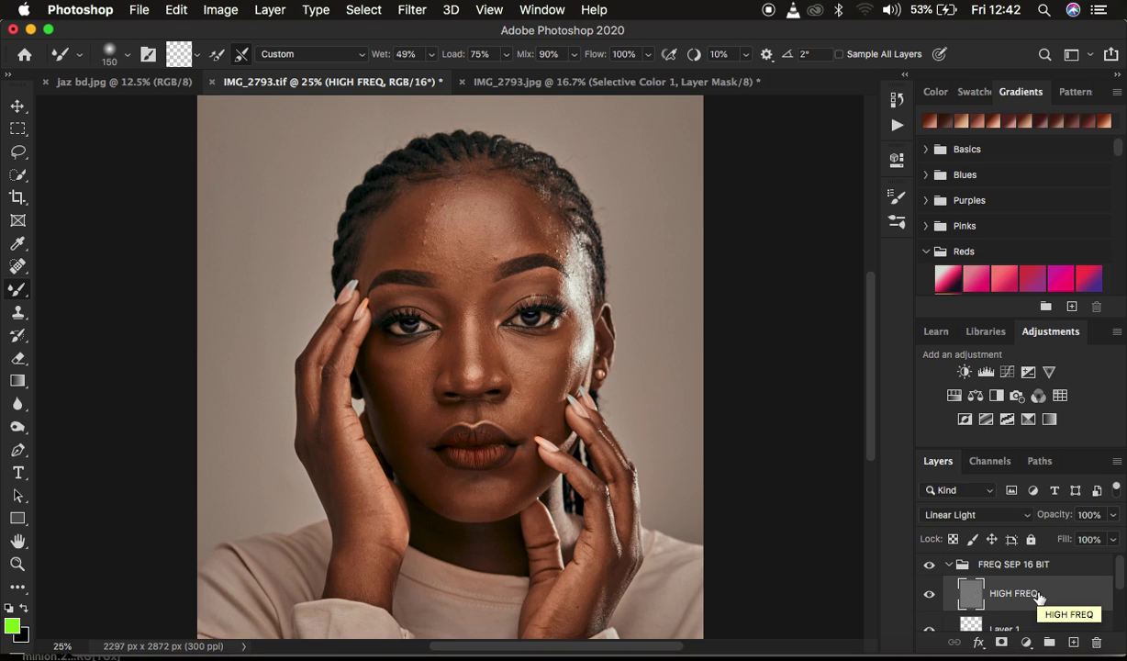
- Select the LOW FEQ layer inside the frequency separation group and activate the Mixer Brush tool
{"action": "scroll", "coordinate": [1038, 598], "scroll_direction": "down", "scroll_amount": 3}
{"action": "scroll", "coordinate": [1038, 598], "scroll_direction": "up", "scroll_amount": 2}
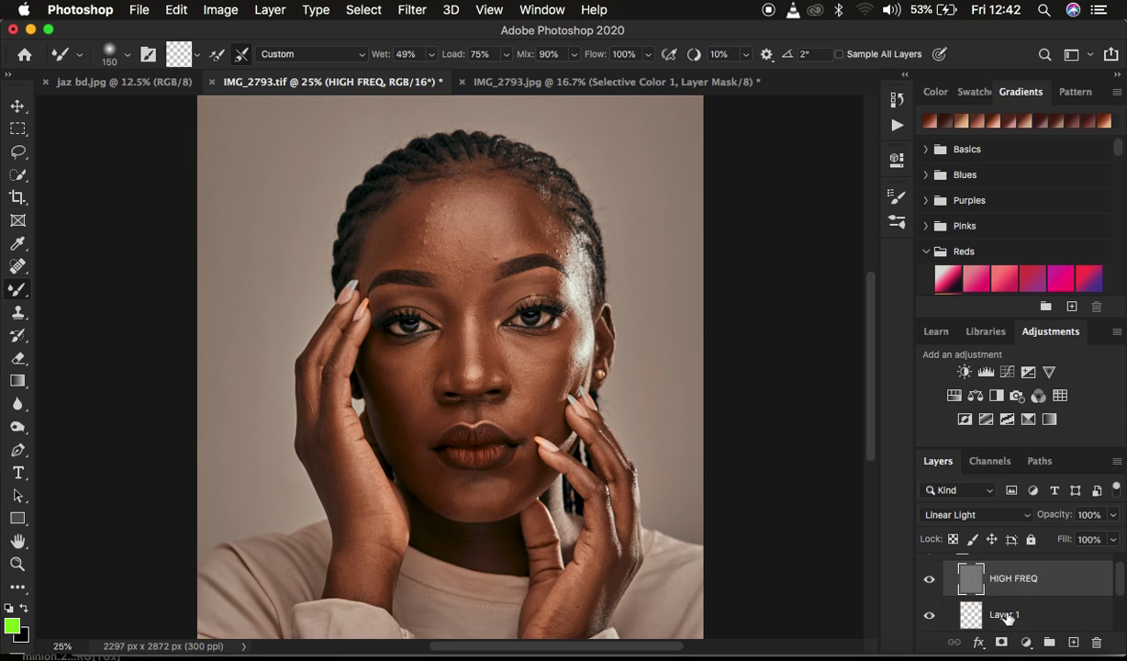
{"action": "scroll", "coordinate": [1026, 611], "scroll_direction": "down", "scroll_amount": 2}
{"action": "scroll", "coordinate": [1026, 615], "scroll_direction": "up", "scroll_amount": 1}
{"action": "scroll", "coordinate": [1026, 615], "scroll_direction": "down", "scroll_amount": 2}
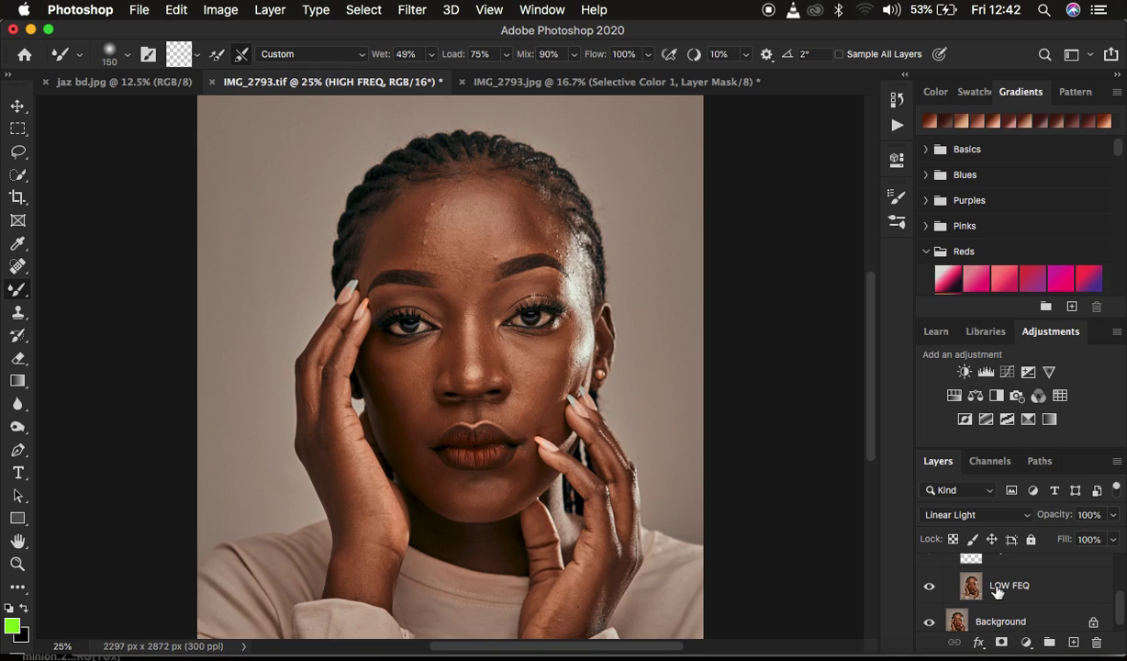
{"action": "scroll", "coordinate": [973, 584], "scroll_direction": "up", "scroll_amount": 1}
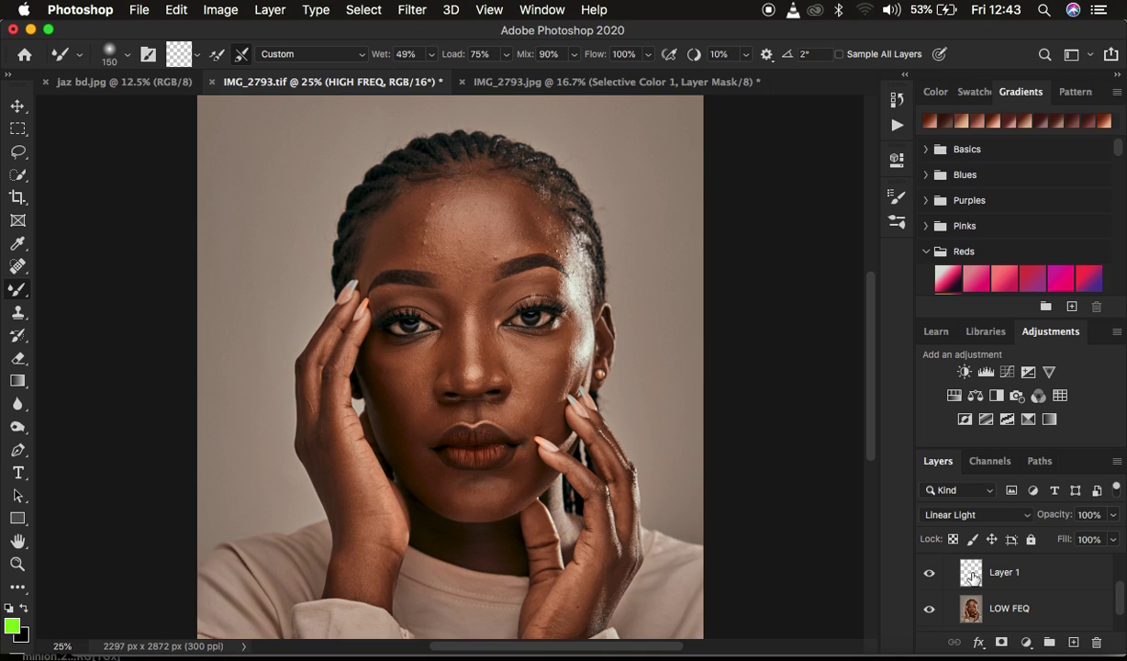
{"action": "left_click", "coordinate": [976, 612]}
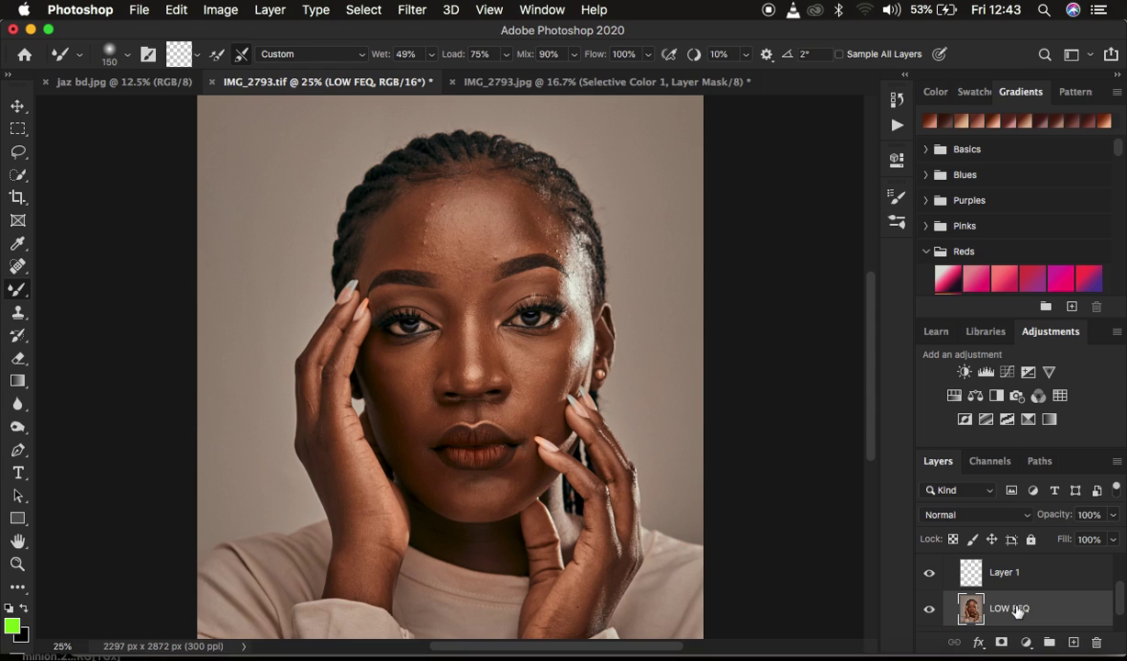
{"action": "right_click", "coordinate": [18, 290]}
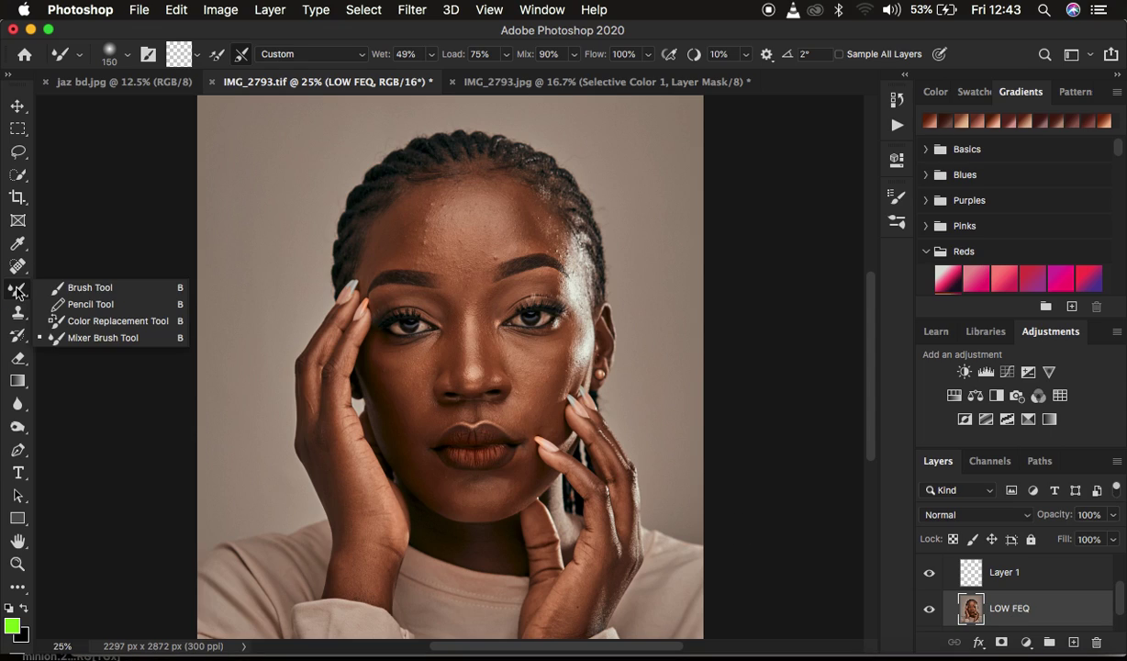
{"action": "left_click", "coordinate": [92, 339]}
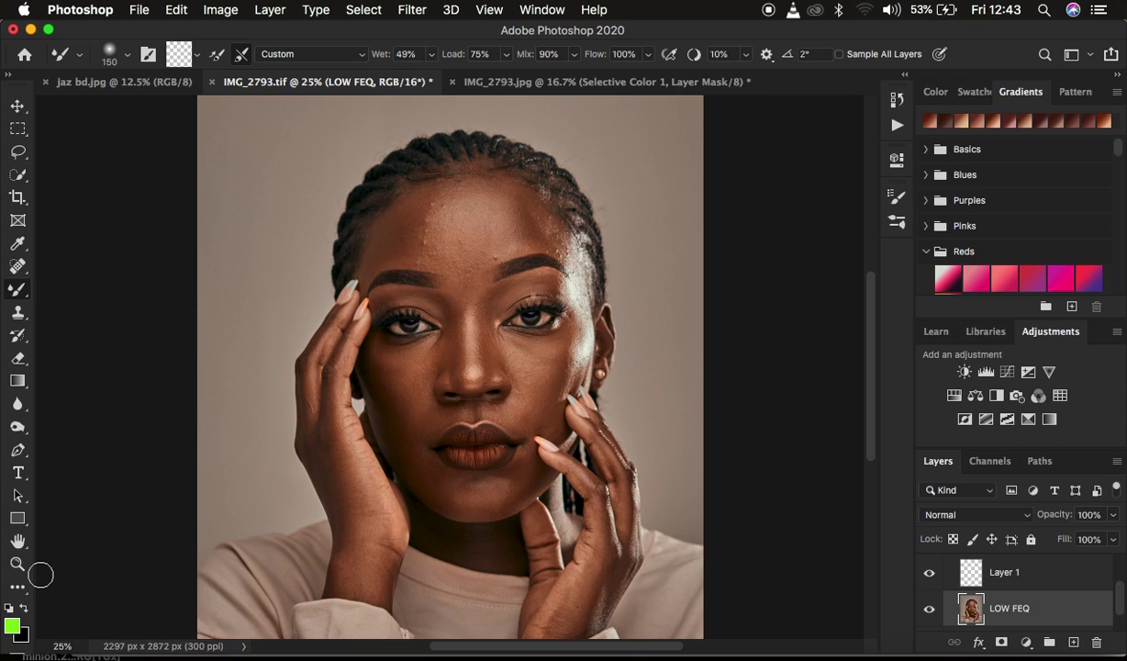
{"action": "left_click", "coordinate": [19, 588]}
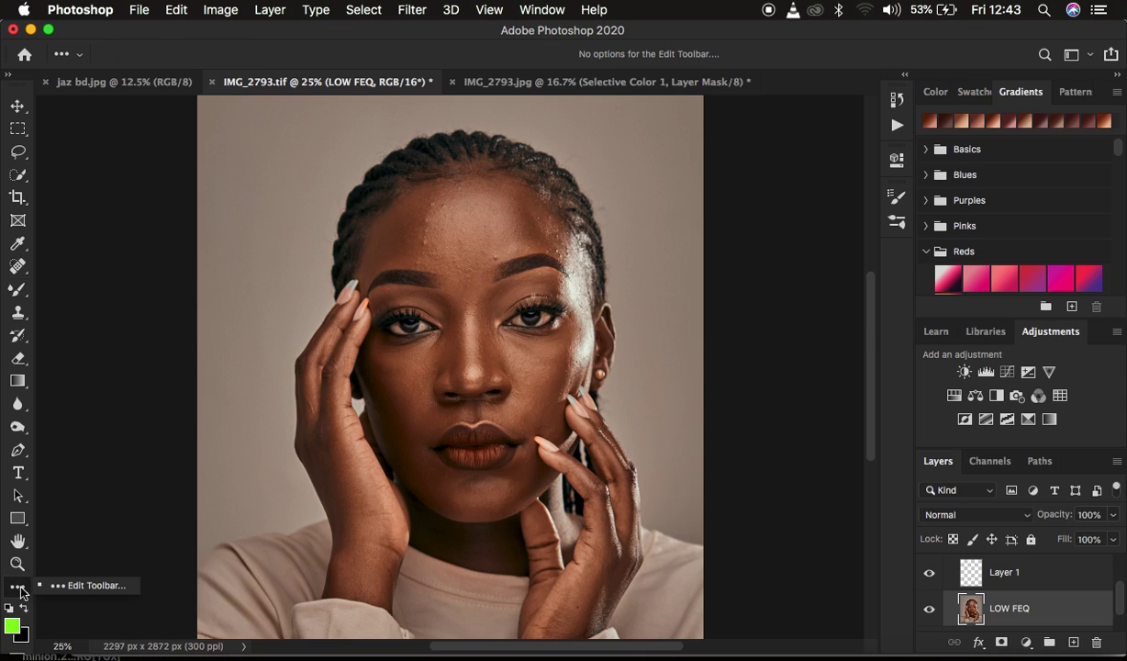
{"action": "left_click", "coordinate": [20, 292]}
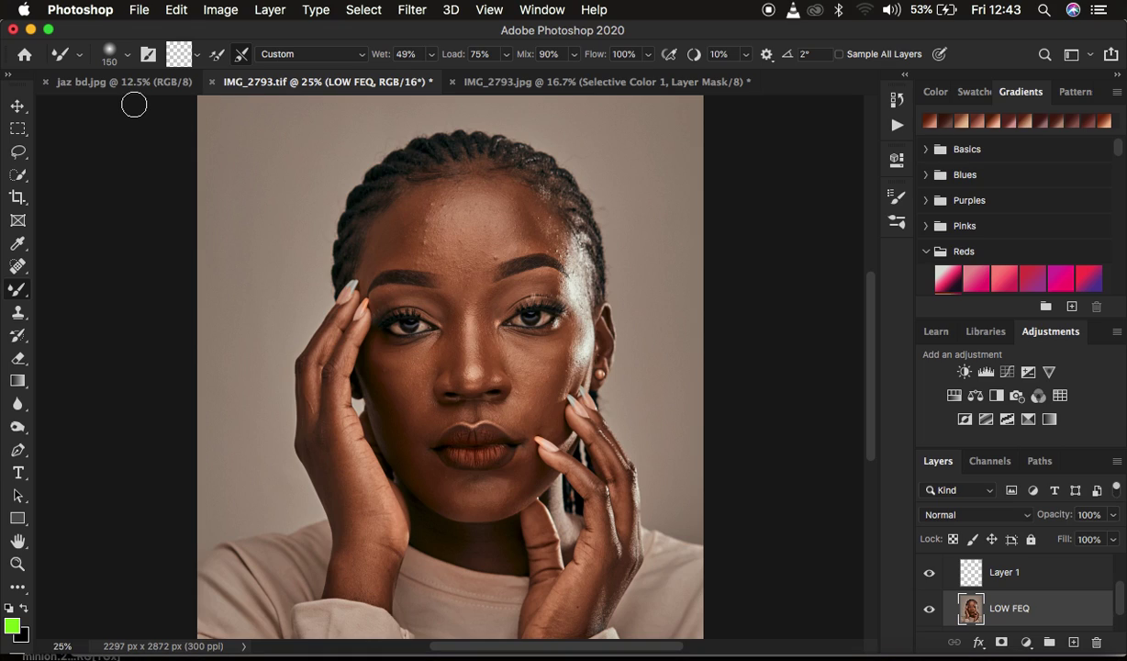
- Review the Mixer Brush's size and hardness, and the options enabled in its detailed brush settings
{"action": "left_click", "coordinate": [129, 57]}
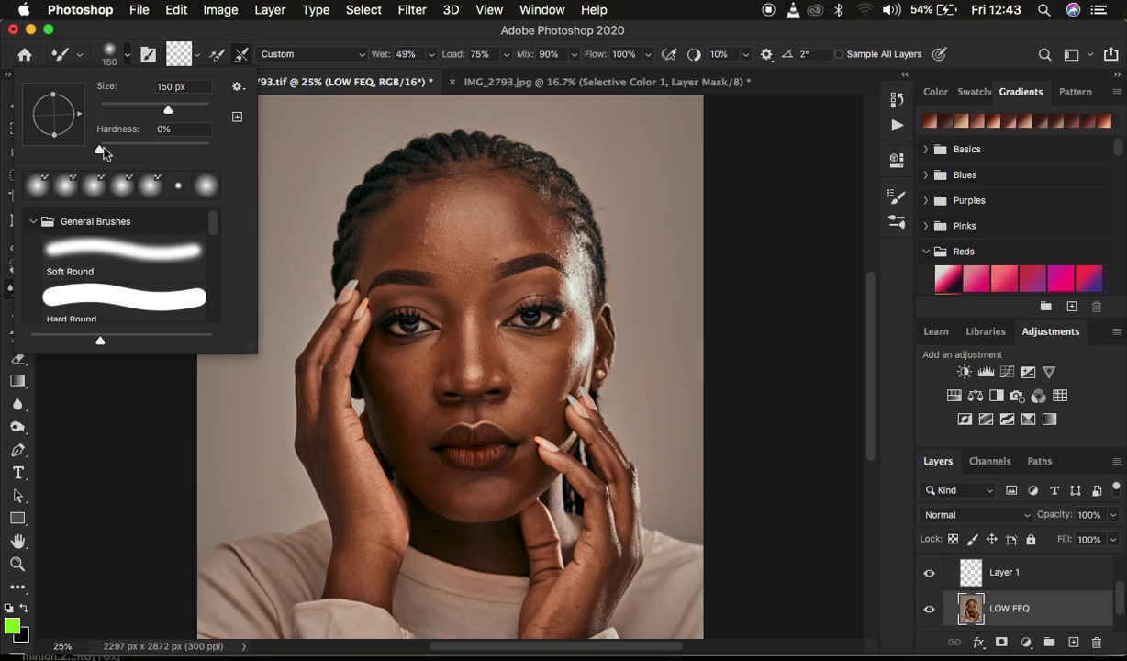
{"action": "left_click", "coordinate": [121, 56]}
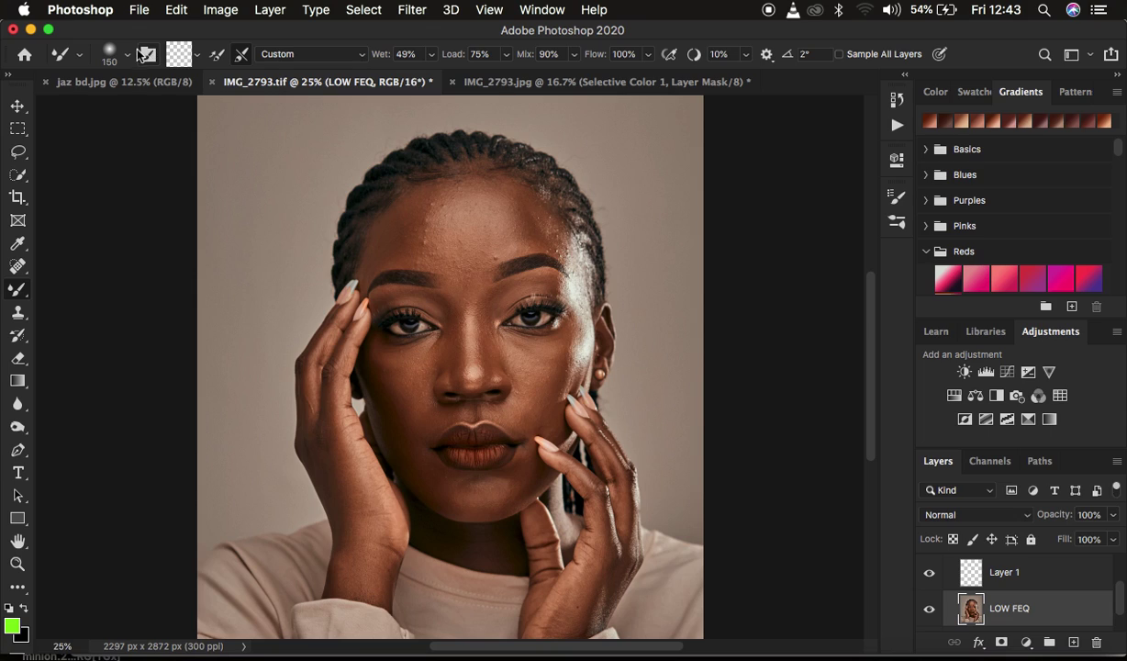
{"action": "left_click", "coordinate": [148, 55]}
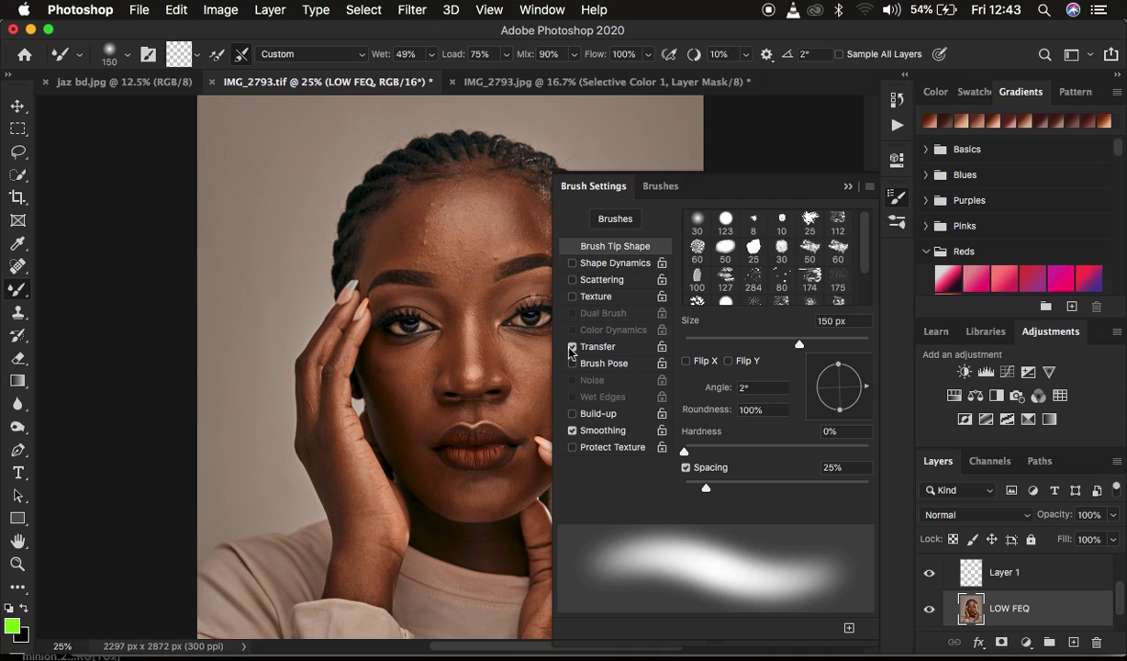
{"action": "left_click", "coordinate": [848, 186]}
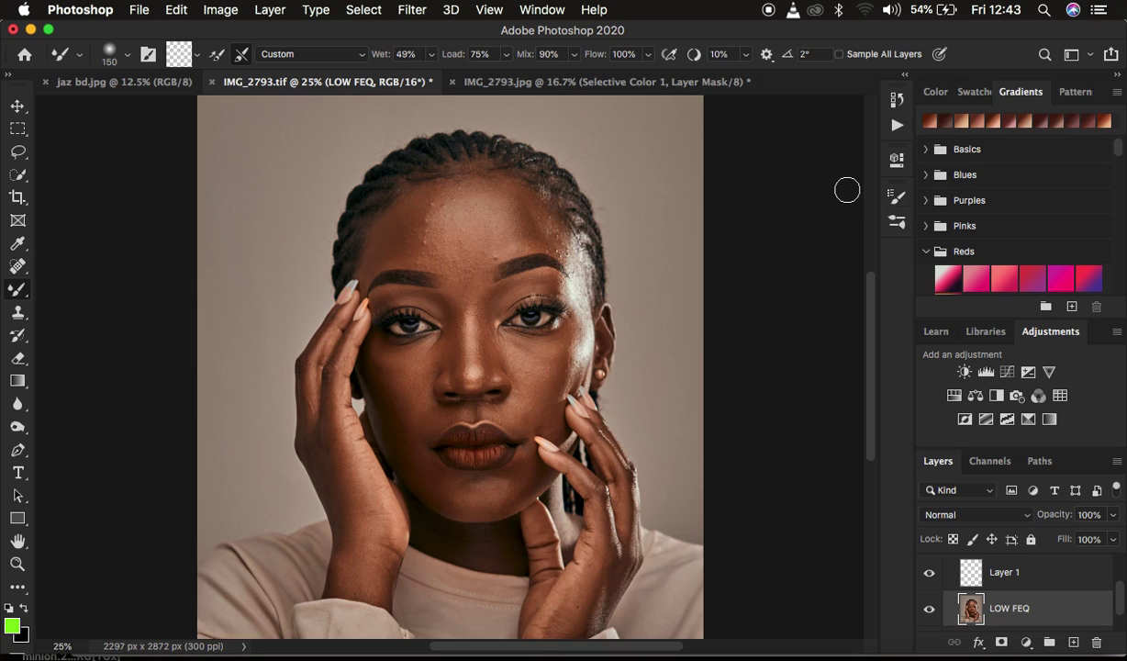
- Clean the Mixer Brush so that it carries no loaded paint
{"action": "left_click", "coordinate": [192, 55]}
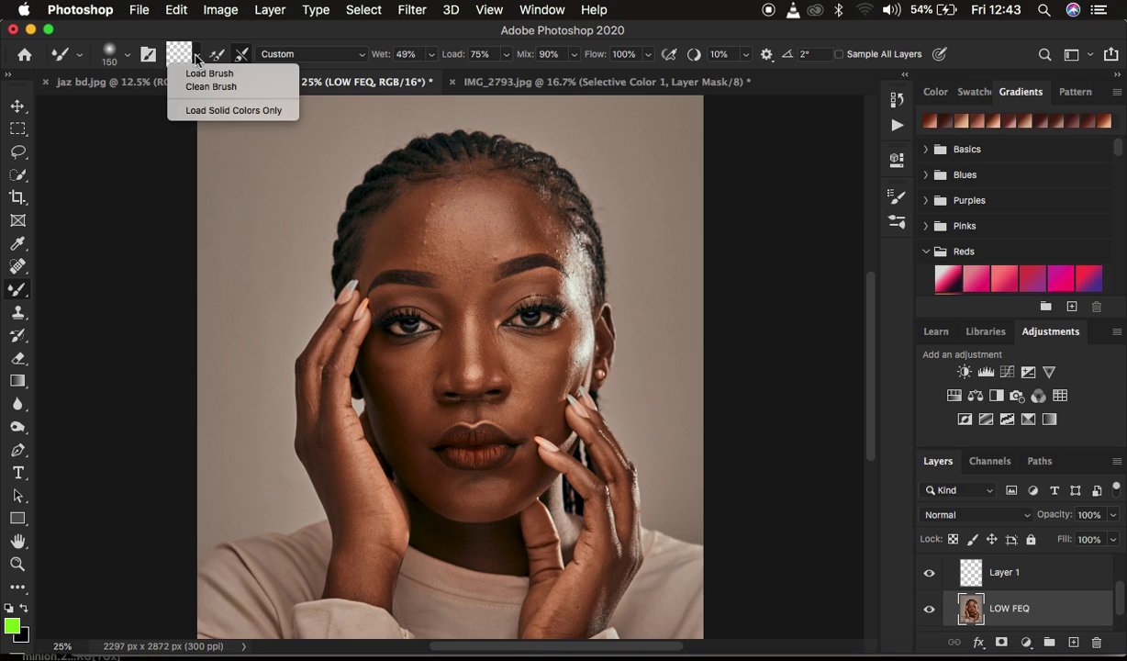
{"action": "left_click", "coordinate": [202, 87]}
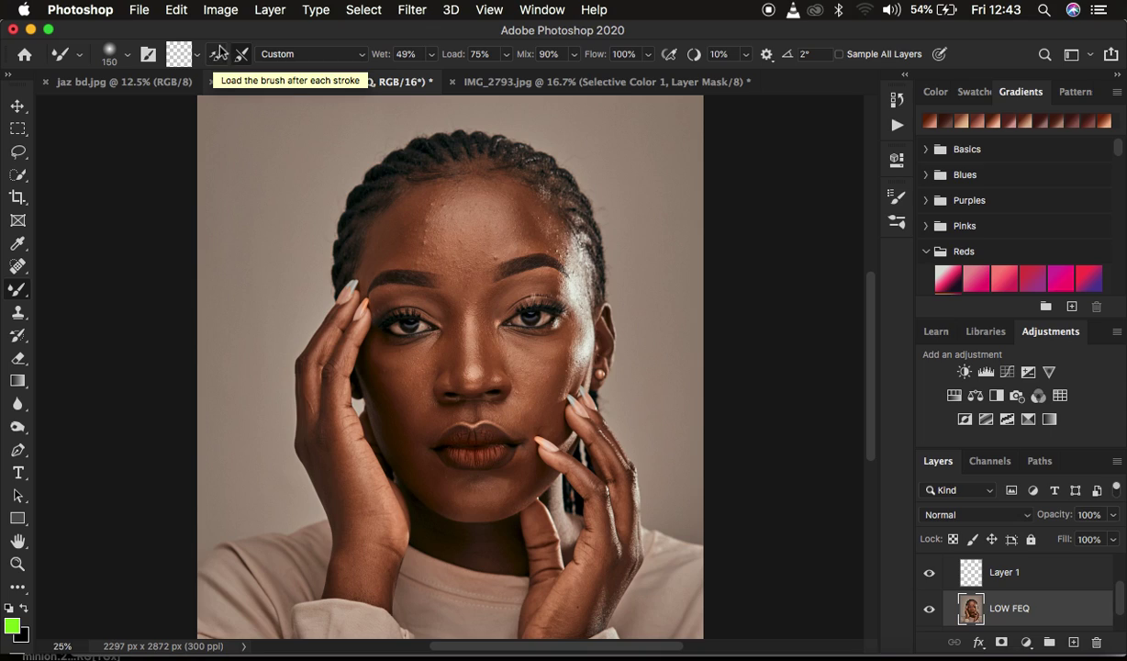
{"action": "left_click", "coordinate": [221, 56]}
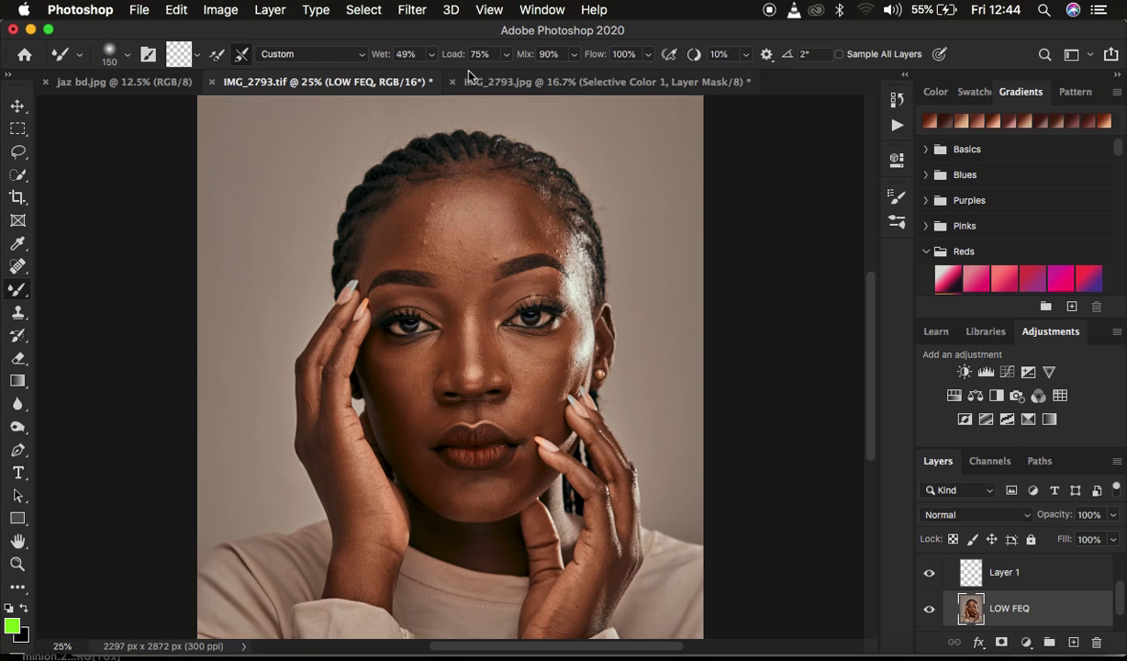
- Set the Mixer Brush's Wet value to 100% and enlarge the brush to 250 px
{"action": "left_click_drag", "start_coordinate": [381, 60], "coordinate": [452, 55]}
{"action": "key", "text": "bracketright"}
{"action": "key", "text": "bracketright"}
{"action": "key", "text": "bracketright"}
- Smear test strokes from the forehead outward over the hair and into the background on both sides of the head
{"action": "left_click", "coordinate": [408, 225], "text": "alt"}
{"action": "left_click_drag", "start_coordinate": [408, 225], "coordinate": [157, 219]}
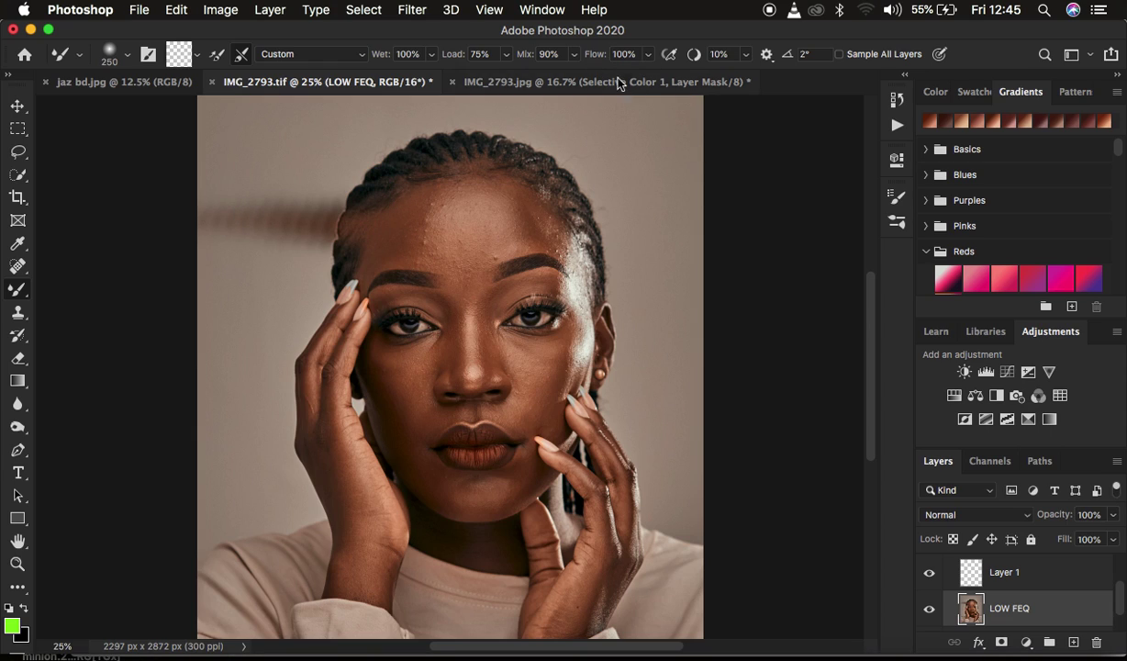
{"action": "left_click_drag", "start_coordinate": [373, 264], "coordinate": [166, 305]}
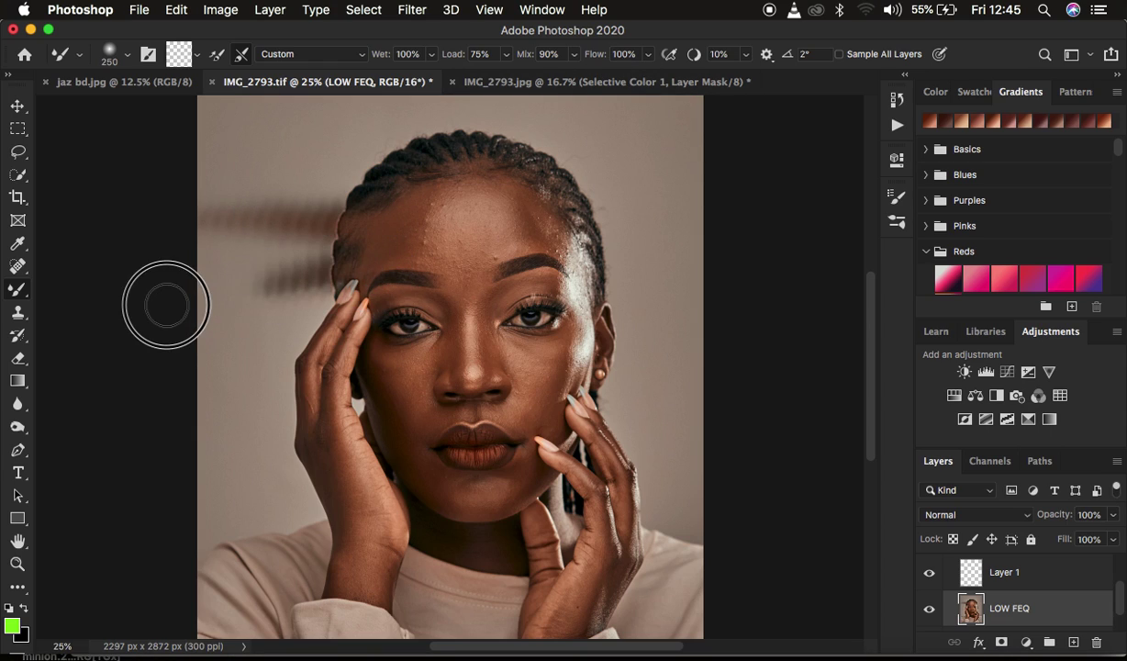
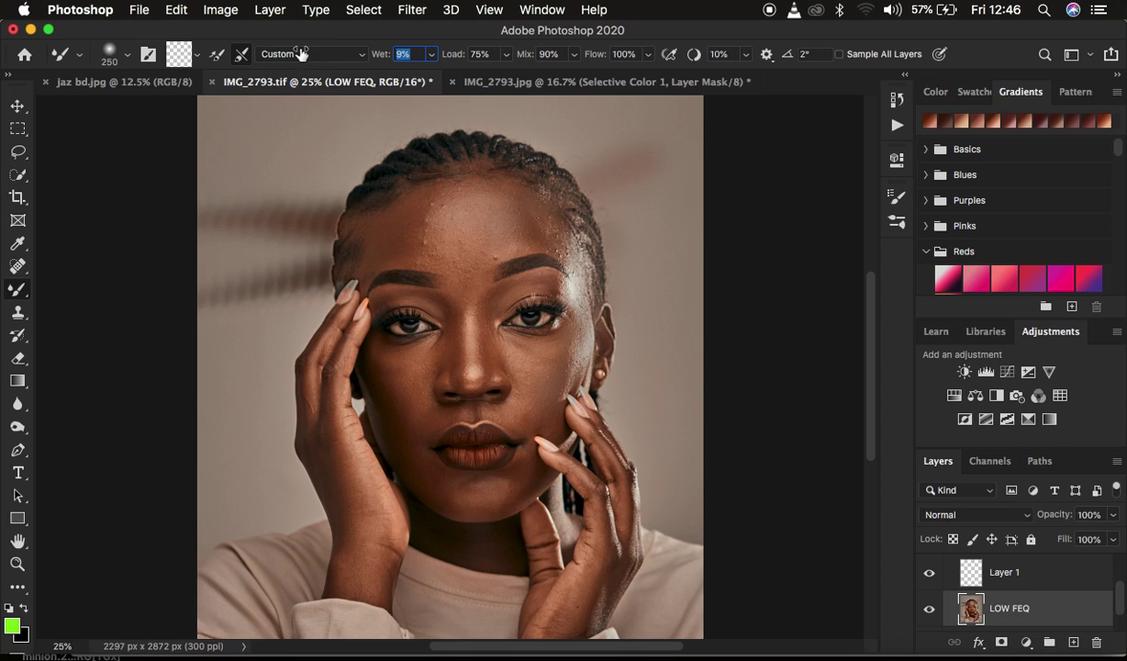
{"action": "mouse_move", "coordinate": [508, 224]}
{"action": "left_mouse_down"}
{"action": "mouse_move", "coordinate": [477, 223]}
{"action": "mouse_move", "coordinate": [645, 147]}
{"action": "left_mouse_up"}
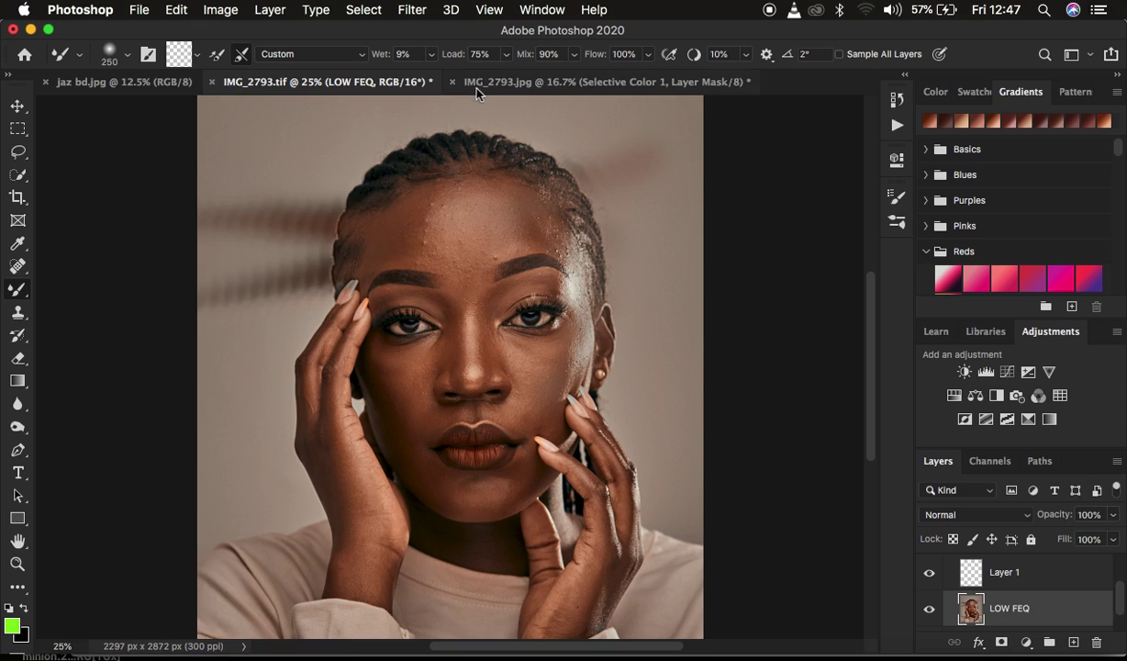
- Roll the document history back to the first Mixer Brush stroke
{"action": "left_click", "coordinate": [897, 124]}
{"action": "left_click", "coordinate": [698, 93]}
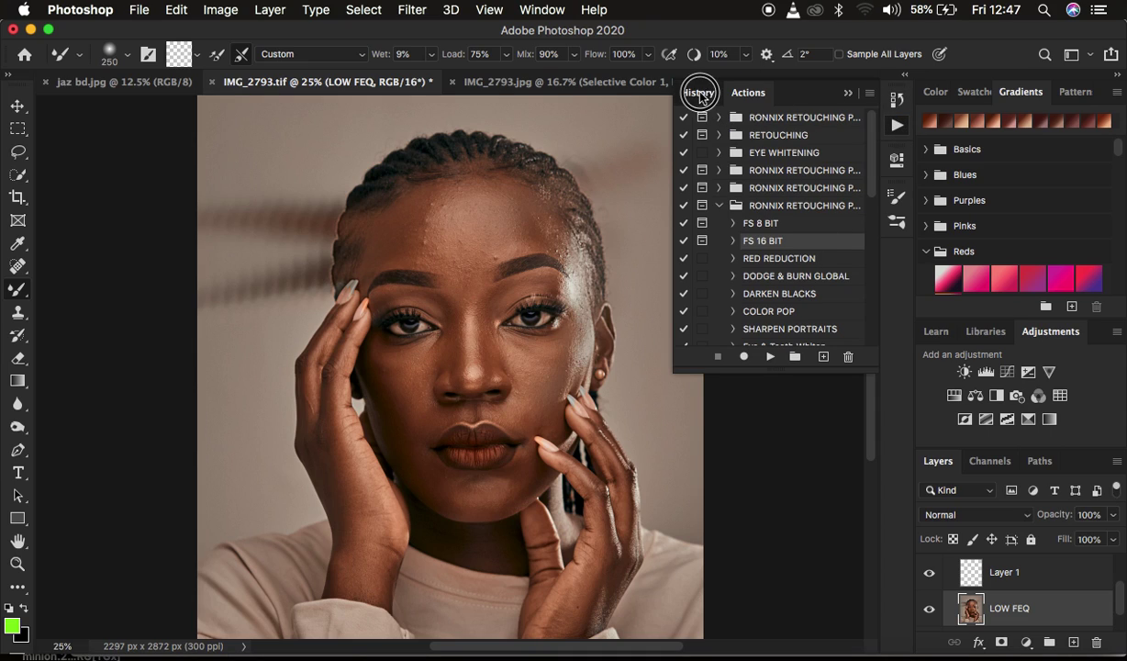
{"action": "left_click", "coordinate": [765, 232]}
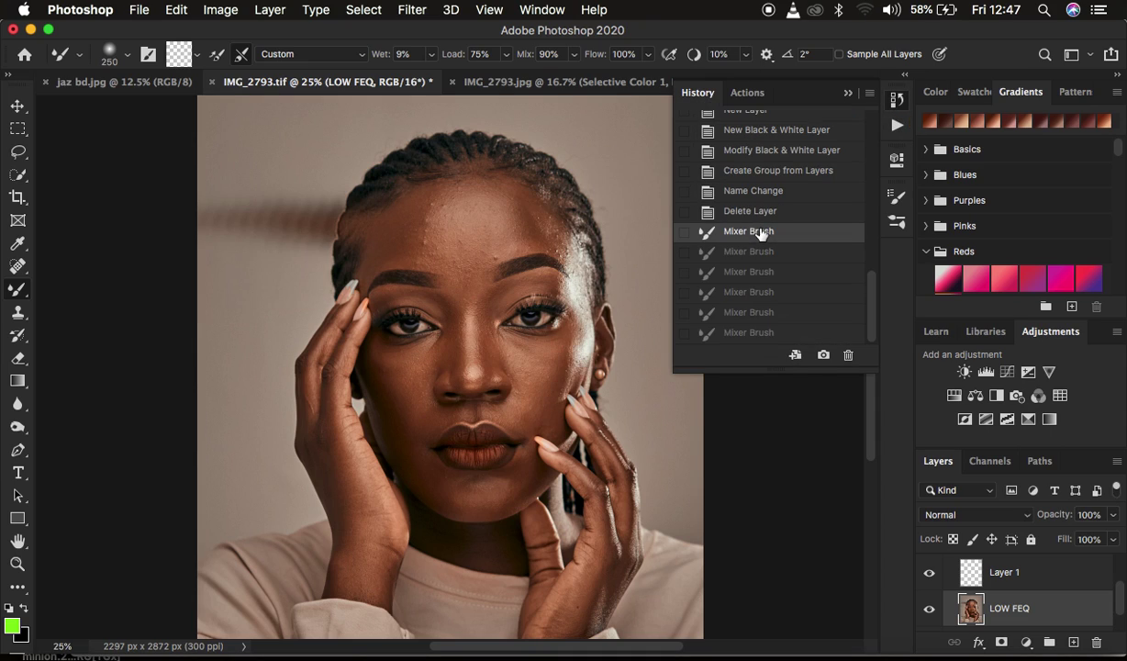
- Roll the document history back to the Delete Layer state, before any Mixer Brush strokes, and collapse the history
{"action": "left_click", "coordinate": [755, 212]}
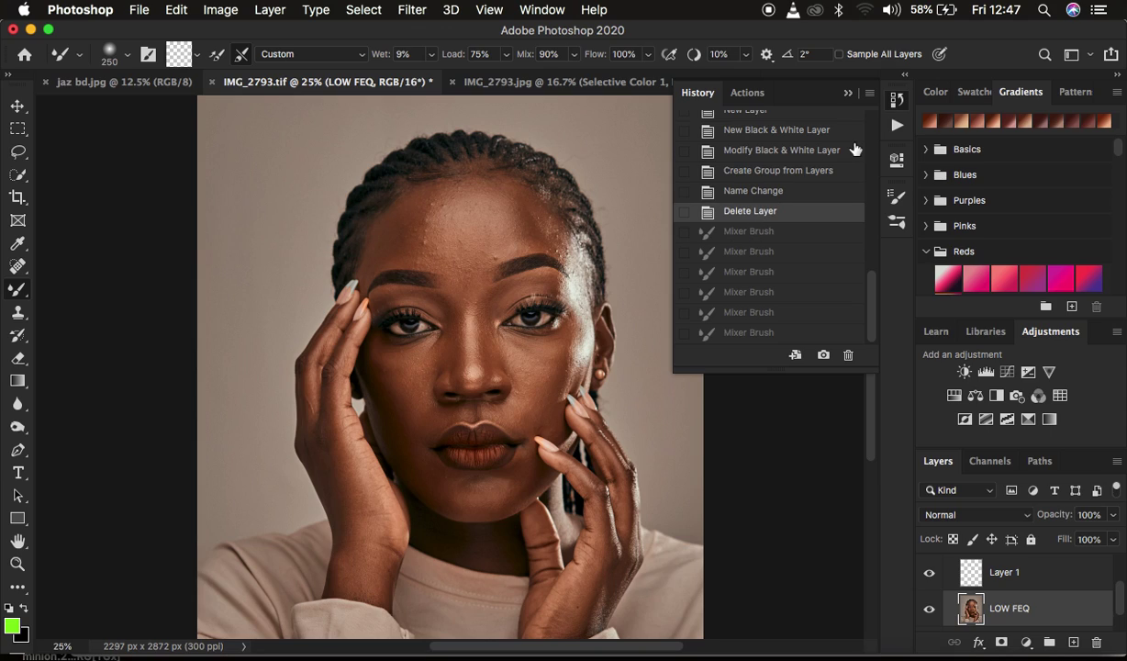
{"action": "left_click", "coordinate": [848, 93]}
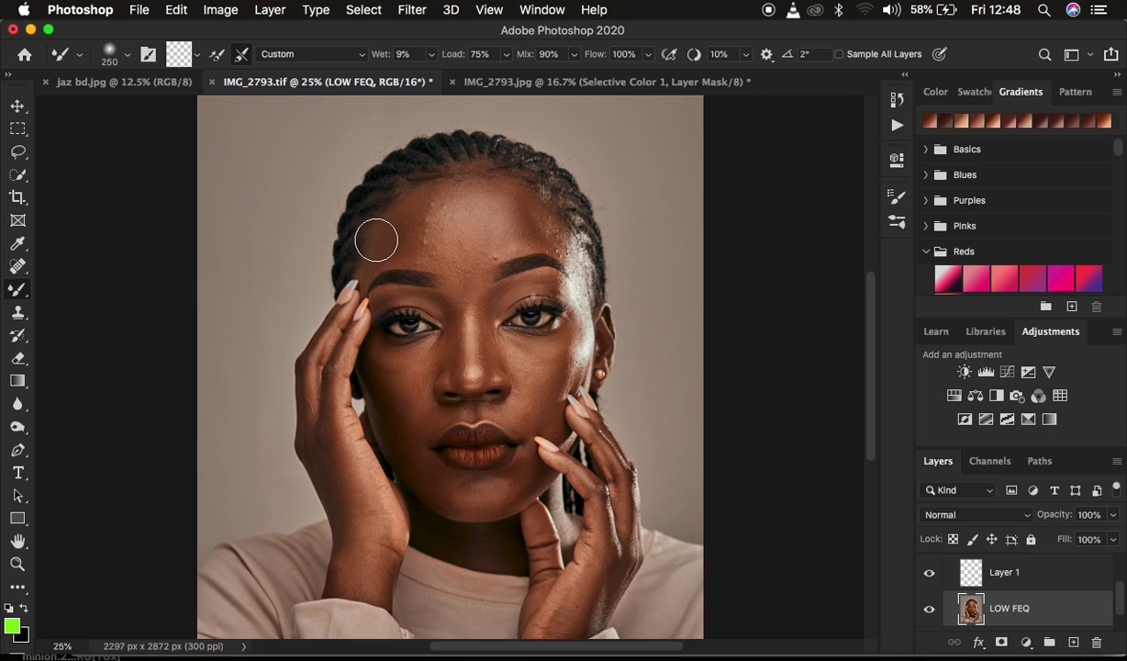
- Enlarge the Mixer Brush to 500 px
{"action": "key", "text": "bracketright"}
{"action": "key", "text": "bracketright"}
{"action": "key", "text": "bracketright"}
{"action": "key", "text": "bracketright"}
{"action": "key", "text": "bracketright"}
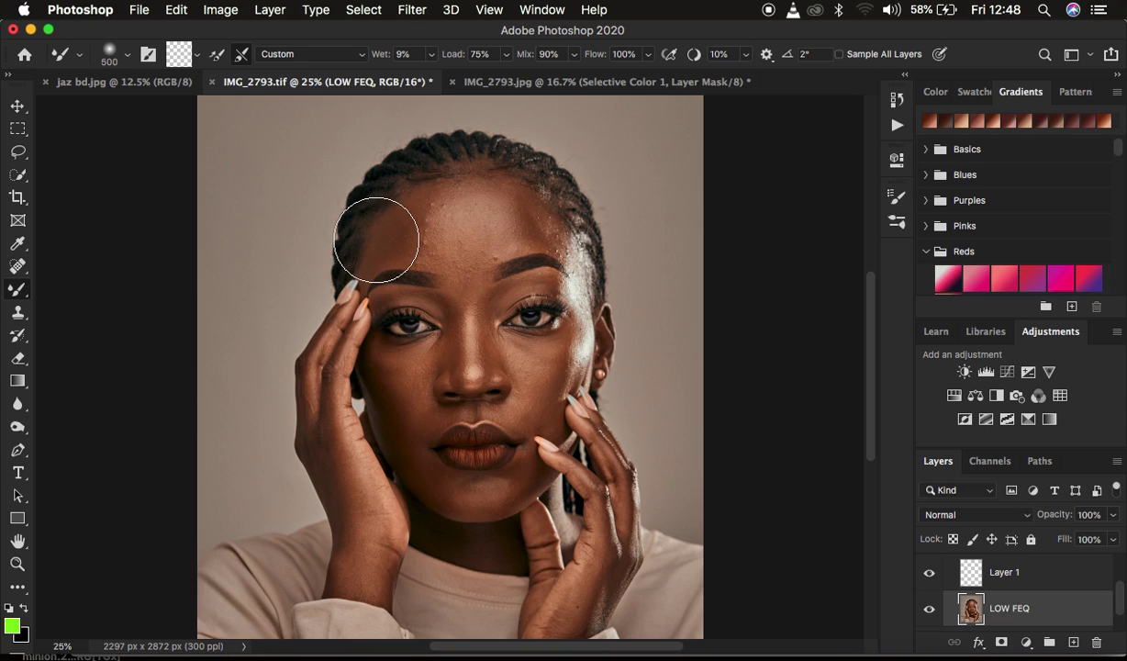
{"action": "key", "text": "bracketleft"}
{"action": "key", "text": "bracketleft"}
{"action": "key", "text": "bracketleft"}
{"action": "key", "text": "bracketleft"}
{"action": "key", "text": "bracketleft"}
{"action": "key", "text": "bracketright"}
{"action": "key", "text": "bracketright"}
{"action": "key", "text": "bracketright"}
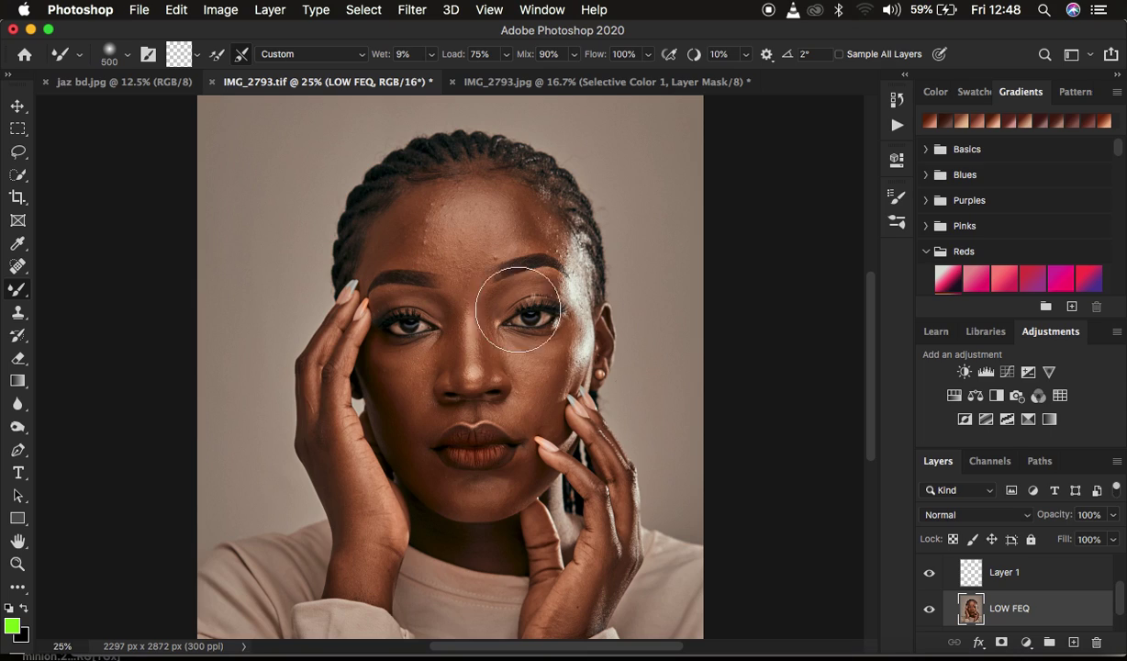
- On Layer 1, circle the central forehead, nose bridge, both cheeks and chin in green with a 35 px Brush
{"action": "left_click", "coordinate": [984, 575]}
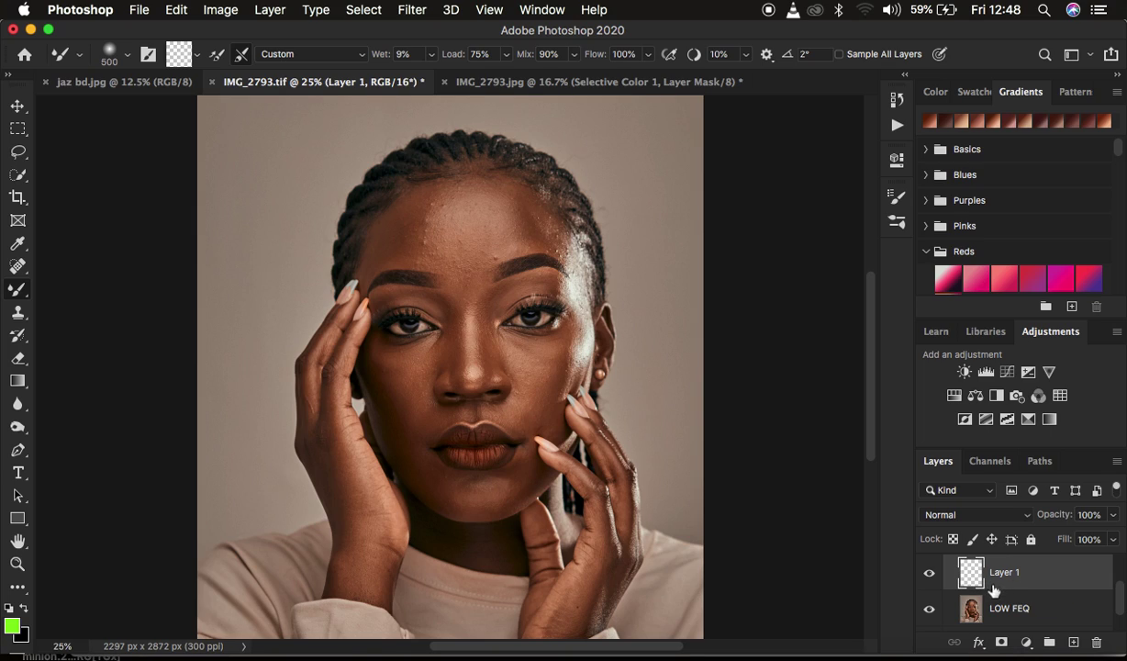
{"action": "left_click", "coordinate": [18, 289]}
{"action": "left_click", "coordinate": [91, 289]}
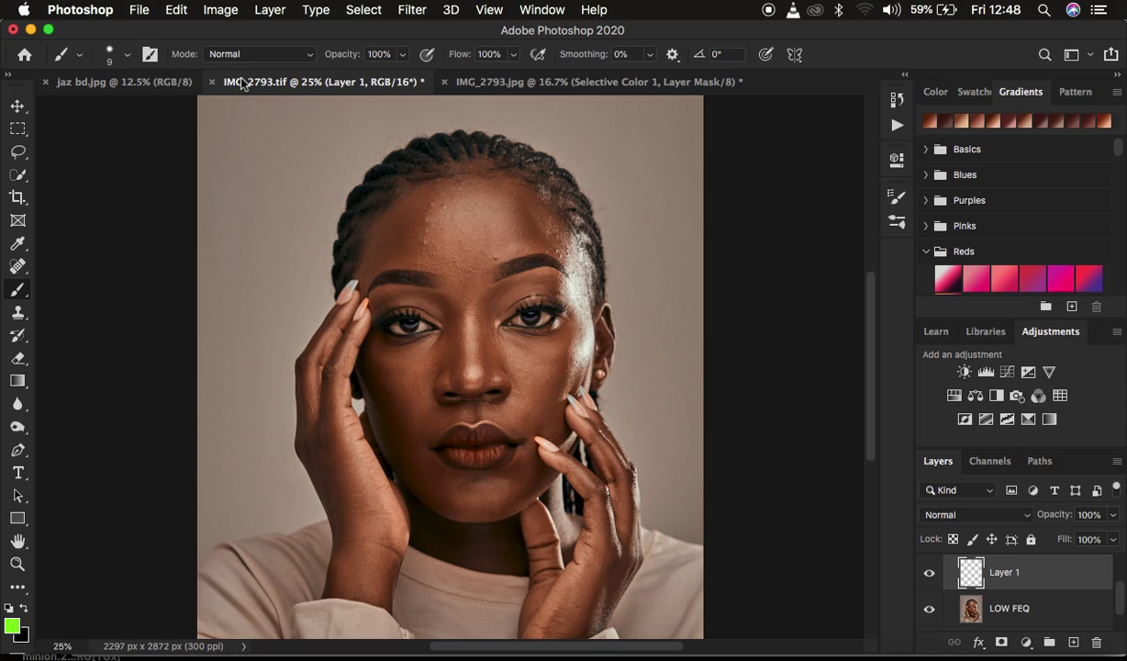
{"action": "left_click", "coordinate": [80, 54]}
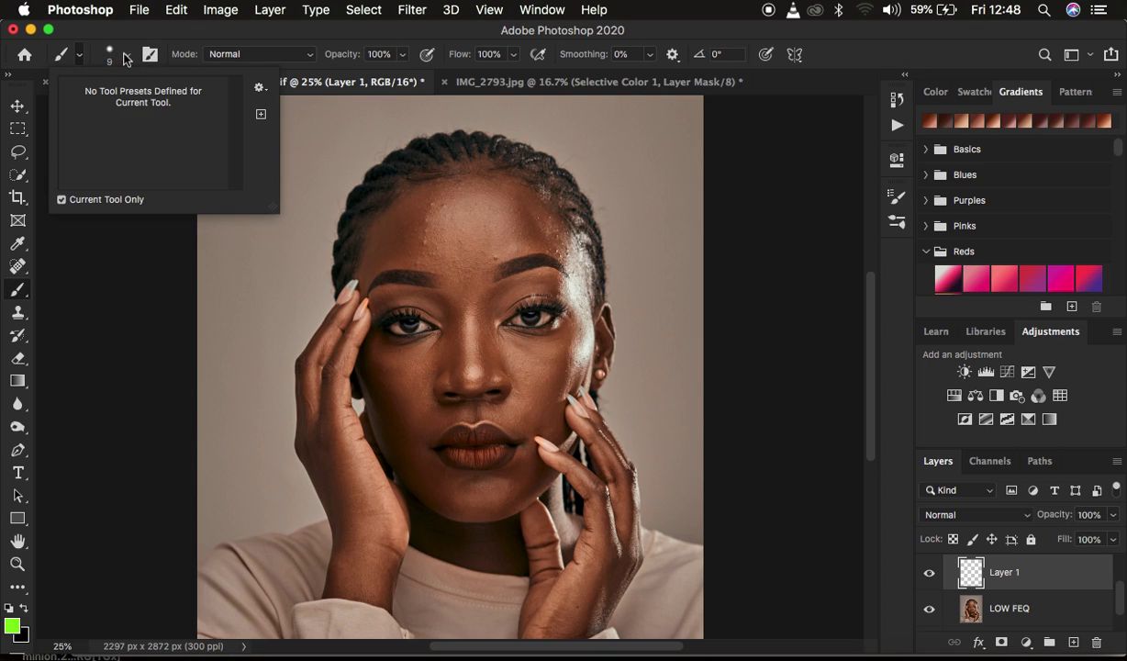
{"action": "left_click", "coordinate": [126, 57]}
{"action": "left_click", "coordinate": [126, 57]}
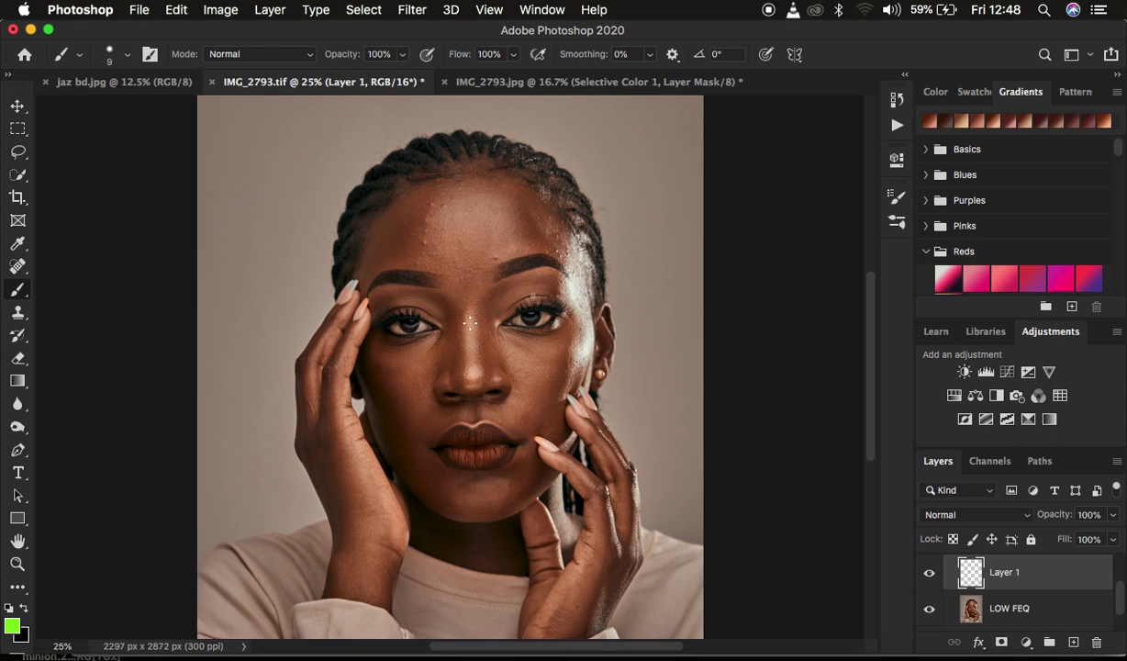
{"action": "key", "text": "bracketright"}
{"action": "key", "text": "bracketright"}
{"action": "key", "text": "bracketright"}
{"action": "mouse_move", "coordinate": [475, 194]}
{"action": "left_mouse_down"}
{"action": "mouse_move", "coordinate": [424, 246]}
{"action": "mouse_move", "coordinate": [433, 271]}
{"action": "mouse_move", "coordinate": [461, 281]}
{"action": "mouse_move", "coordinate": [506, 257]}
{"action": "mouse_move", "coordinate": [519, 214]}
{"action": "mouse_move", "coordinate": [478, 189]}
{"action": "left_mouse_up"}
{"action": "mouse_move", "coordinate": [507, 344]}
{"action": "left_mouse_down"}
{"action": "mouse_move", "coordinate": [538, 404]}
{"action": "mouse_move", "coordinate": [539, 336]}
{"action": "left_mouse_up"}
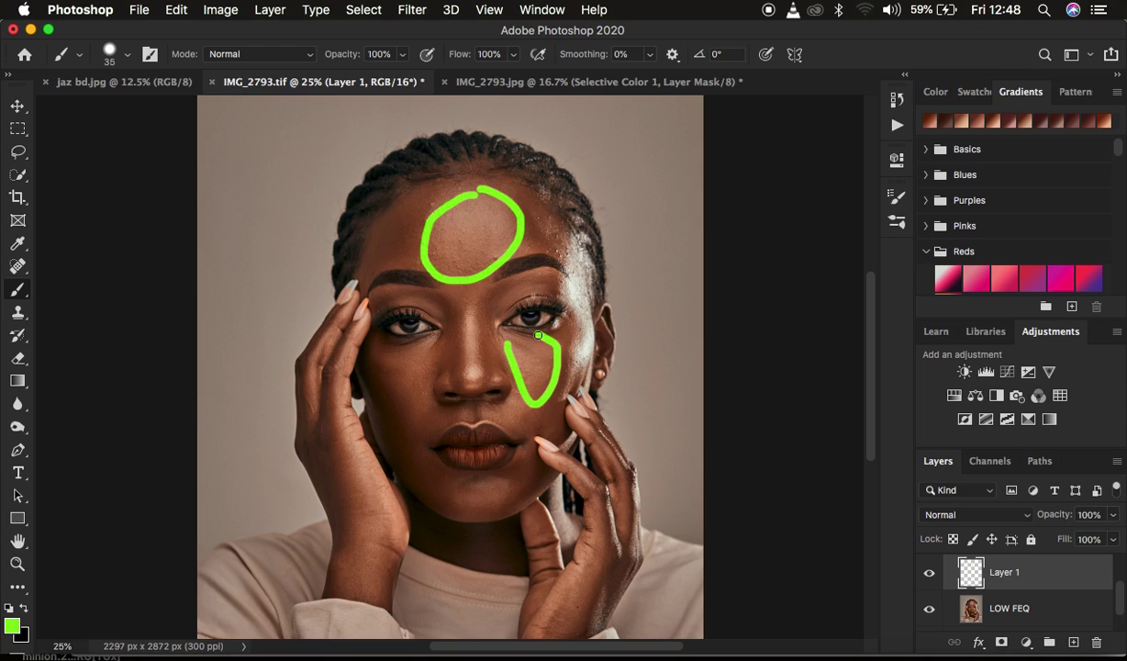
{"action": "mouse_move", "coordinate": [467, 314]}
{"action": "left_mouse_down"}
{"action": "mouse_move", "coordinate": [472, 376]}
{"action": "mouse_move", "coordinate": [483, 375]}
{"action": "mouse_move", "coordinate": [471, 311]}
{"action": "left_mouse_up"}
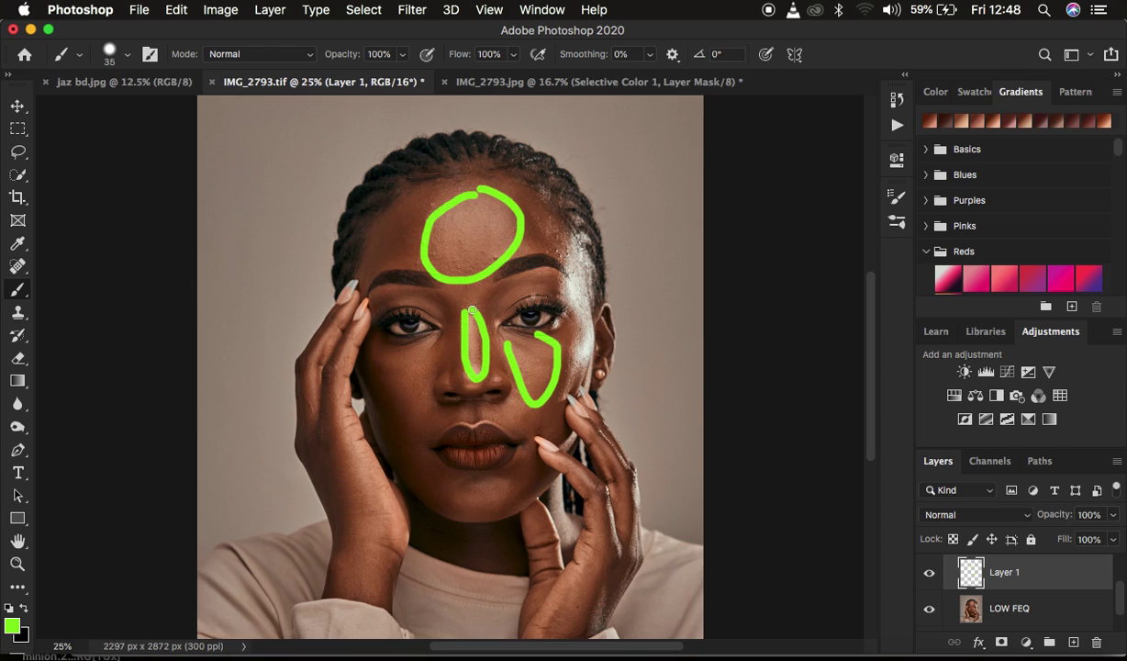
{"action": "mouse_move", "coordinate": [384, 353]}
{"action": "left_mouse_down"}
{"action": "mouse_move", "coordinate": [395, 377]}
{"action": "mouse_move", "coordinate": [406, 352]}
{"action": "left_mouse_up"}
{"action": "mouse_move", "coordinate": [488, 483]}
{"action": "left_mouse_down"}
{"action": "mouse_move", "coordinate": [471, 484]}
{"action": "mouse_move", "coordinate": [496, 503]}
{"action": "mouse_move", "coordinate": [498, 484]}
{"action": "left_mouse_up"}
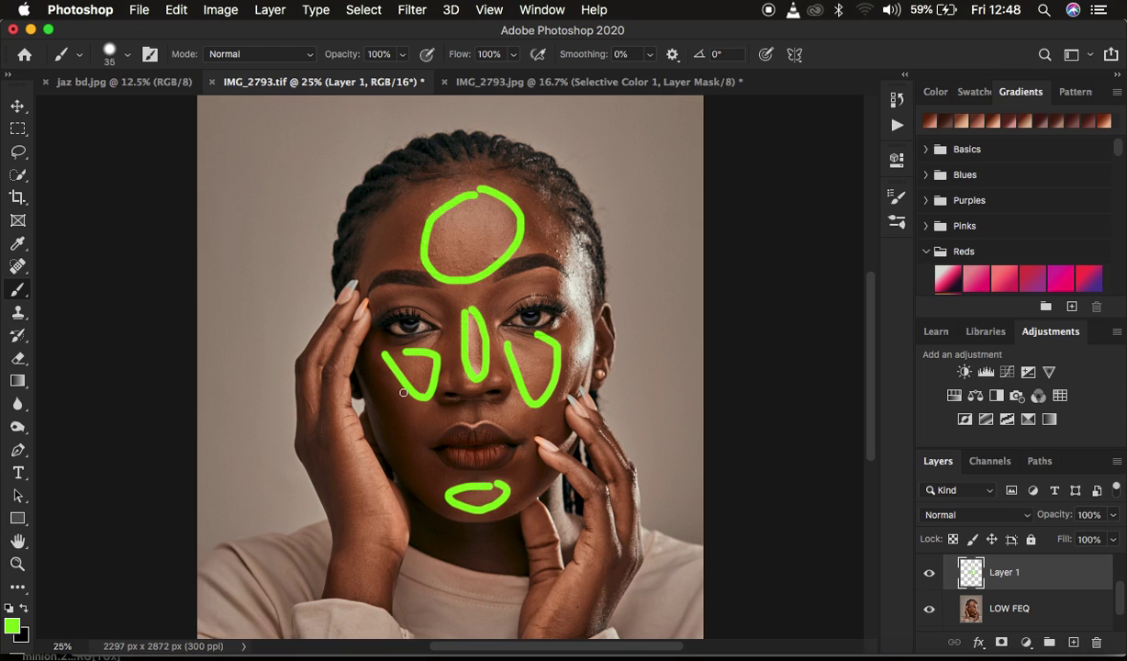
- Set the foreground colour to blue 5296bd and outline both sides of the forehead and both outer cheeks
{"action": "left_click", "coordinate": [12, 625]}
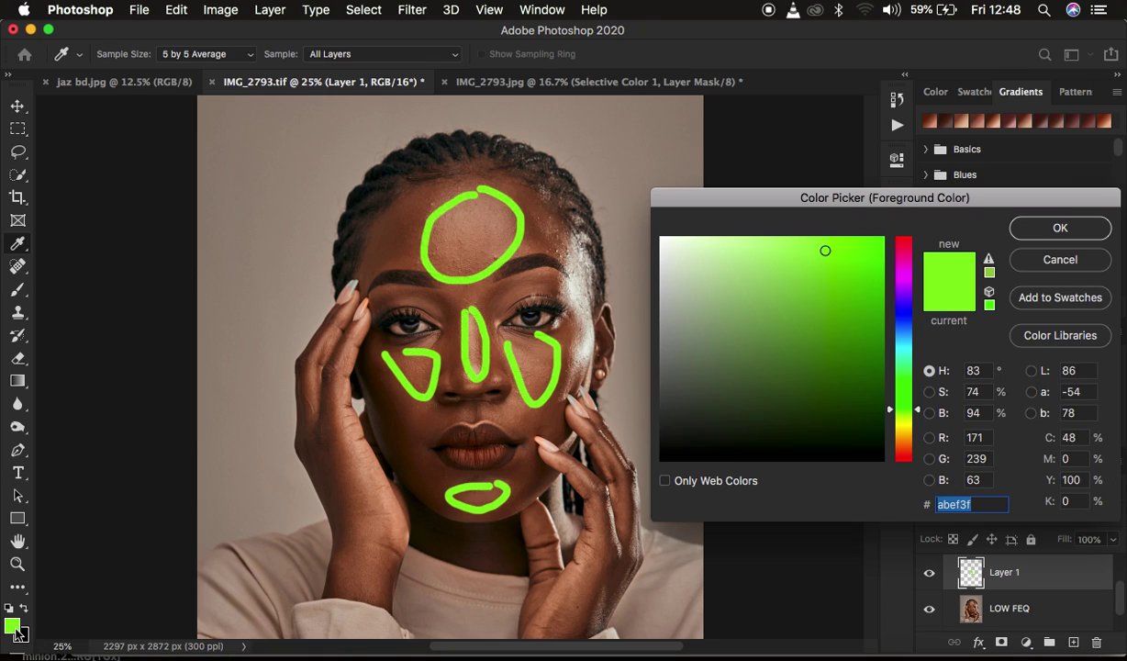
{"action": "left_click", "coordinate": [904, 335]}
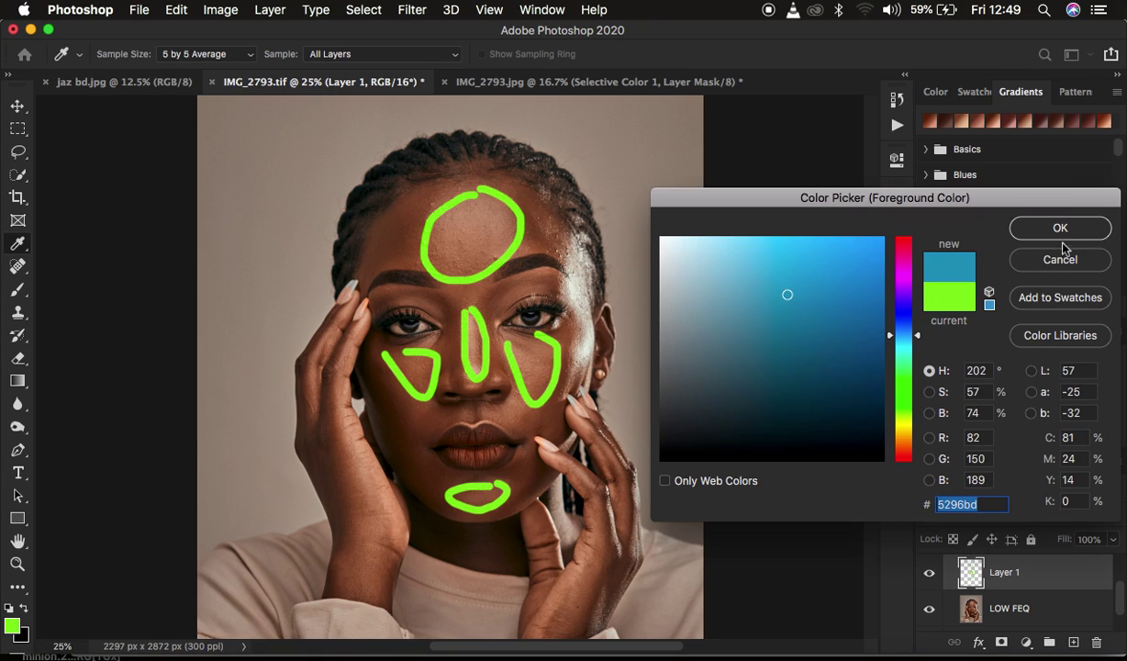
{"action": "left_click", "coordinate": [1021, 228]}
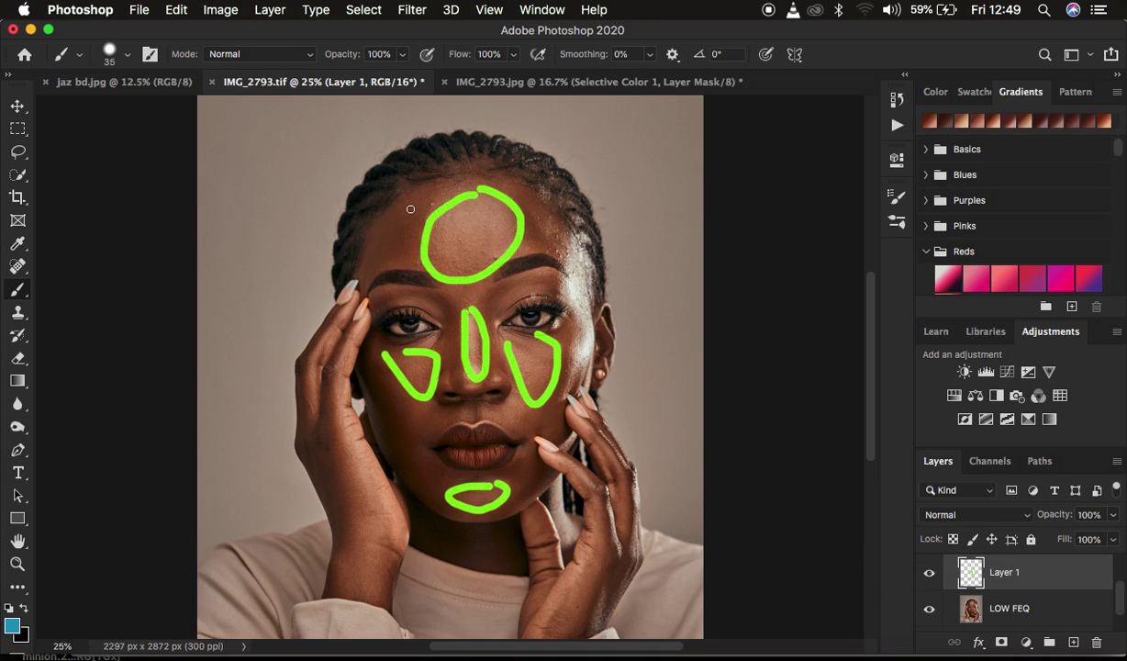
{"action": "mouse_move", "coordinate": [415, 196]}
{"action": "left_mouse_down"}
{"action": "mouse_move", "coordinate": [394, 255]}
{"action": "mouse_move", "coordinate": [410, 257]}
{"action": "mouse_move", "coordinate": [422, 190]}
{"action": "left_mouse_up"}
{"action": "mouse_move", "coordinate": [518, 194]}
{"action": "left_mouse_down"}
{"action": "mouse_move", "coordinate": [536, 248]}
{"action": "mouse_move", "coordinate": [550, 226]}
{"action": "mouse_move", "coordinate": [523, 193]}
{"action": "left_mouse_up"}
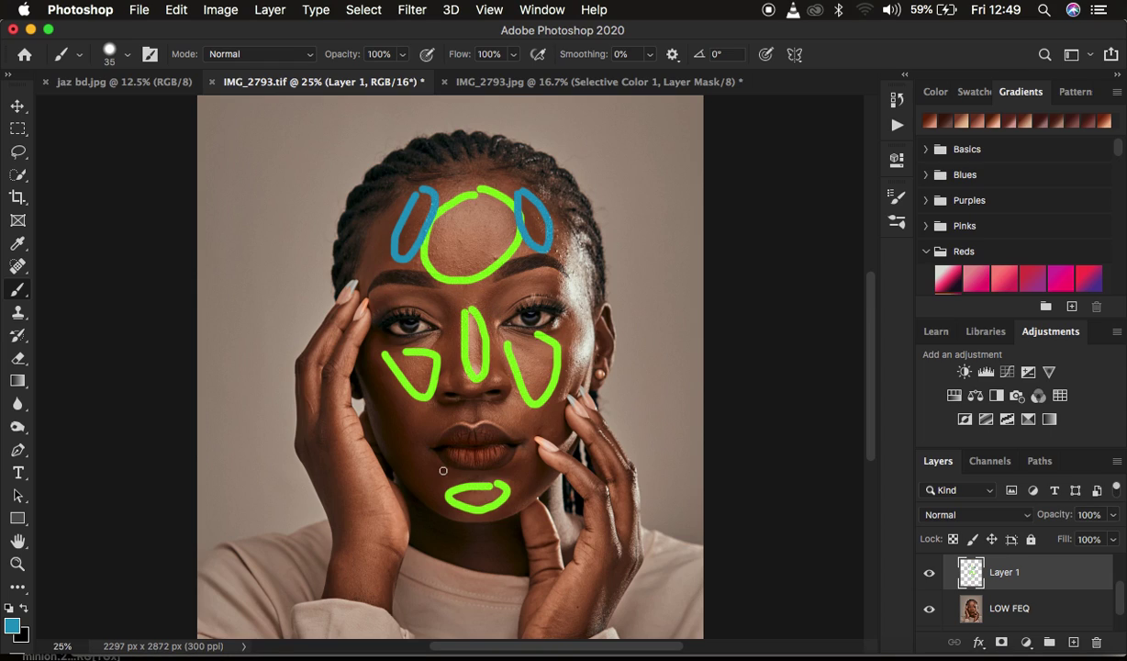
{"action": "mouse_move", "coordinate": [376, 370]}
{"action": "left_mouse_down"}
{"action": "mouse_move", "coordinate": [419, 435]}
{"action": "mouse_move", "coordinate": [380, 353]}
{"action": "left_mouse_up"}
{"action": "mouse_move", "coordinate": [561, 337]}
{"action": "left_mouse_down"}
{"action": "mouse_move", "coordinate": [544, 411]}
{"action": "mouse_move", "coordinate": [554, 416]}
{"action": "mouse_move", "coordinate": [575, 366]}
{"action": "mouse_move", "coordinate": [574, 335]}
{"action": "left_mouse_up"}
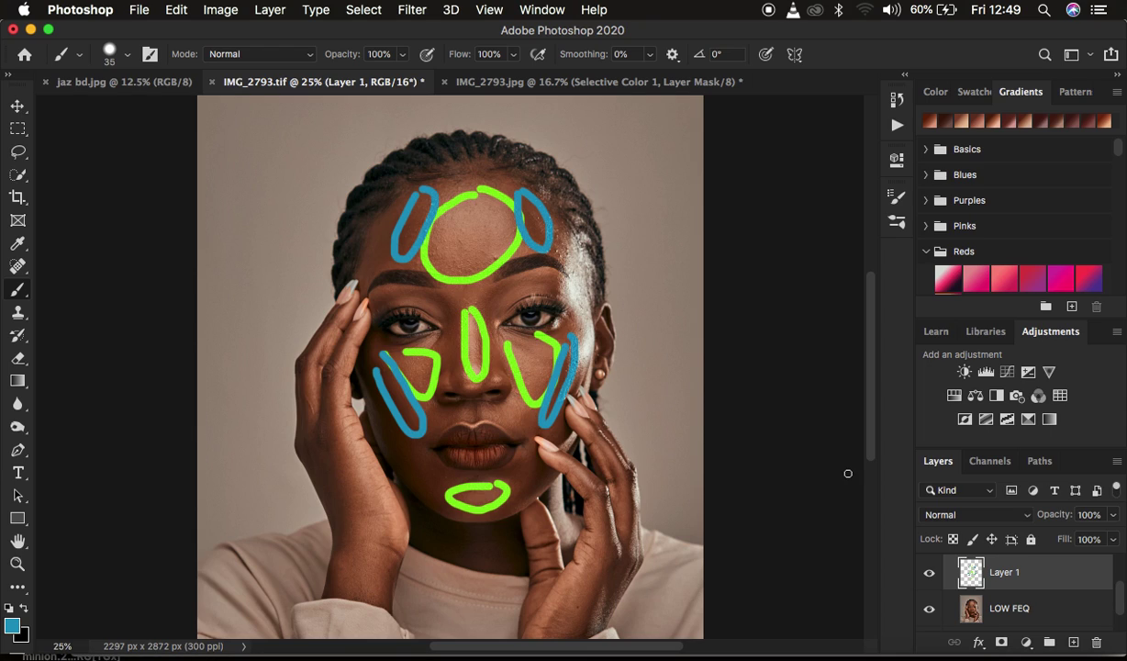
- Set the foreground colour to pink bd529b and outline the subject's right temple, right side of the nose and both jaw sides
{"action": "left_click", "coordinate": [12, 624]}
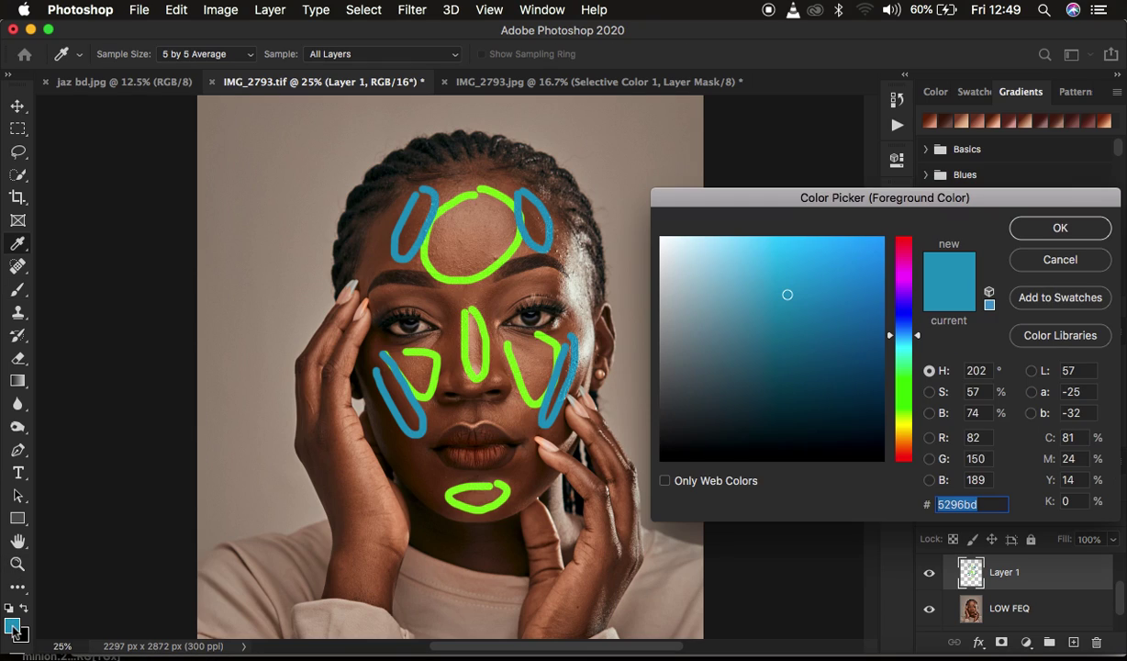
{"action": "left_click", "coordinate": [904, 262]}
{"action": "left_click", "coordinate": [1034, 232]}
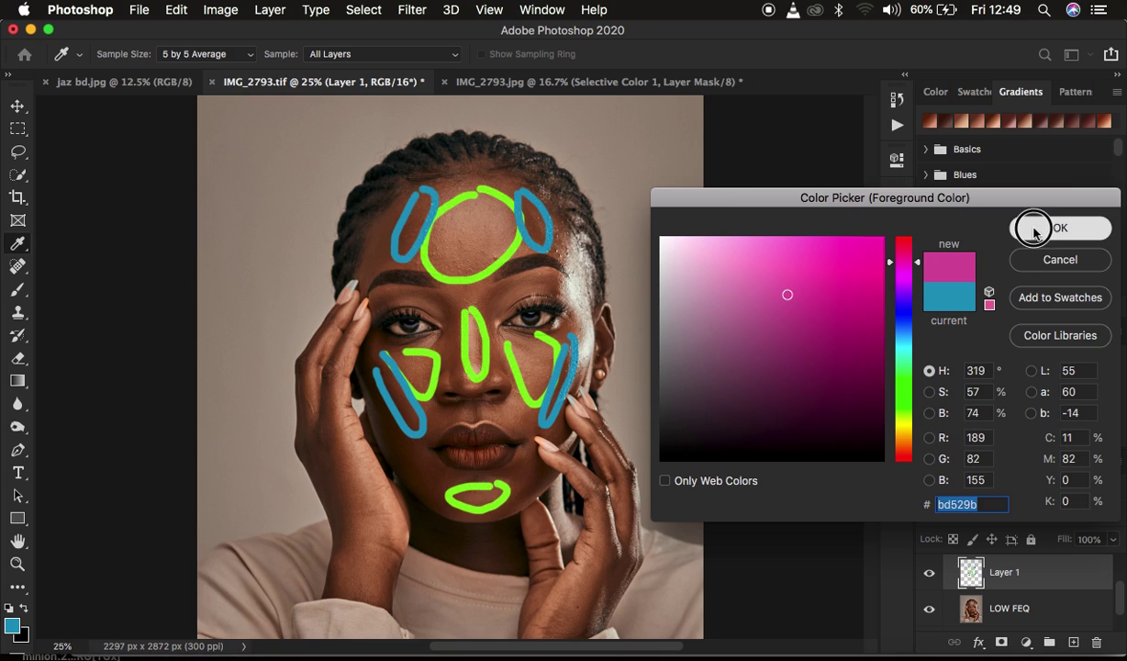
{"action": "mouse_move", "coordinate": [375, 270]}
{"action": "left_mouse_down"}
{"action": "mouse_move", "coordinate": [375, 224]}
{"action": "mouse_move", "coordinate": [371, 276]}
{"action": "mouse_move", "coordinate": [388, 261]}
{"action": "mouse_move", "coordinate": [376, 200]}
{"action": "left_mouse_up"}
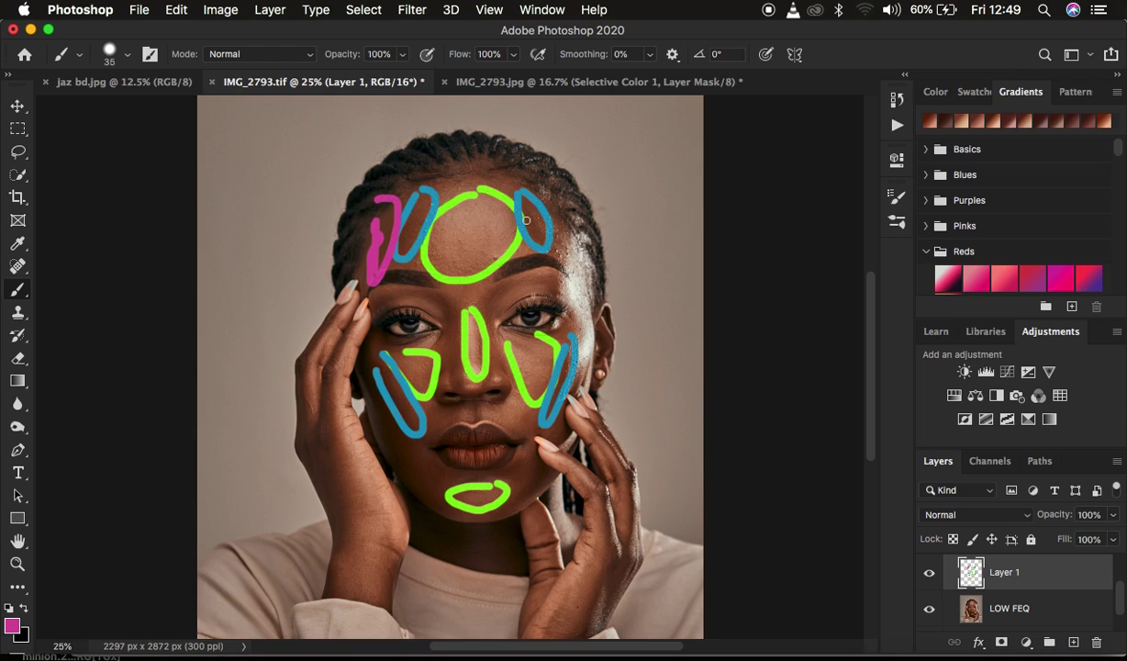
{"action": "mouse_move", "coordinate": [450, 311]}
{"action": "left_mouse_down"}
{"action": "mouse_move", "coordinate": [451, 369]}
{"action": "mouse_move", "coordinate": [436, 301]}
{"action": "left_mouse_up"}
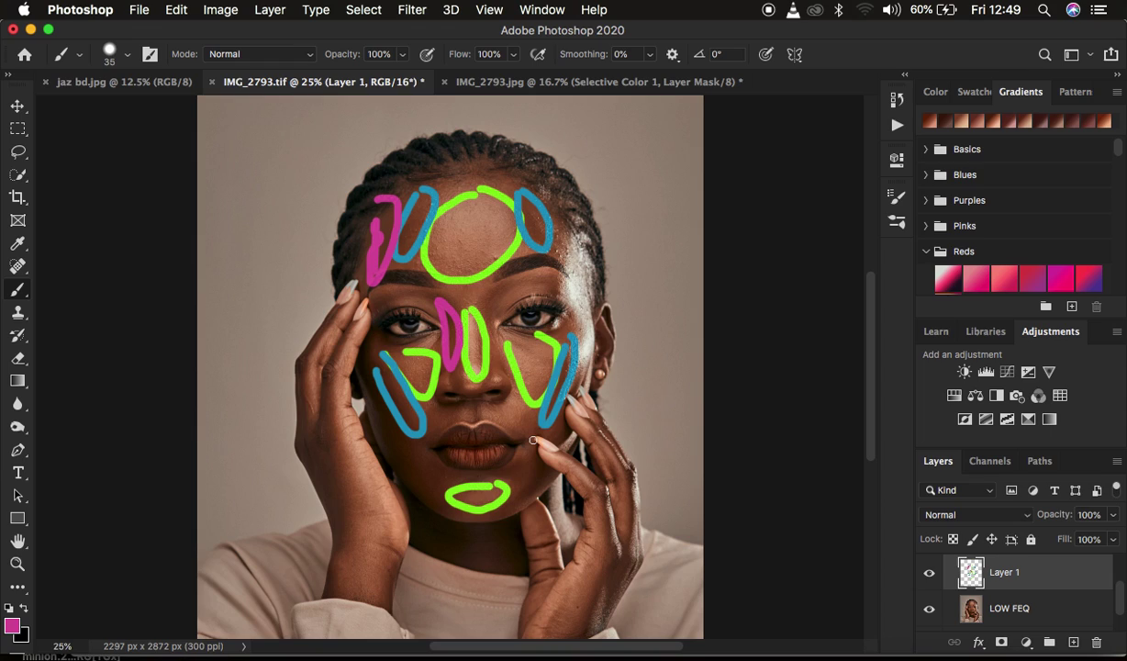
{"action": "mouse_move", "coordinate": [528, 463]}
{"action": "left_mouse_down"}
{"action": "mouse_move", "coordinate": [540, 496]}
{"action": "mouse_move", "coordinate": [535, 462]}
{"action": "left_mouse_up"}
{"action": "mouse_move", "coordinate": [402, 431]}
{"action": "left_mouse_down"}
{"action": "mouse_move", "coordinate": [405, 442]}
{"action": "mouse_move", "coordinate": [374, 403]}
{"action": "mouse_move", "coordinate": [395, 453]}
{"action": "mouse_move", "coordinate": [418, 454]}
{"action": "mouse_move", "coordinate": [378, 411]}
{"action": "left_mouse_up"}
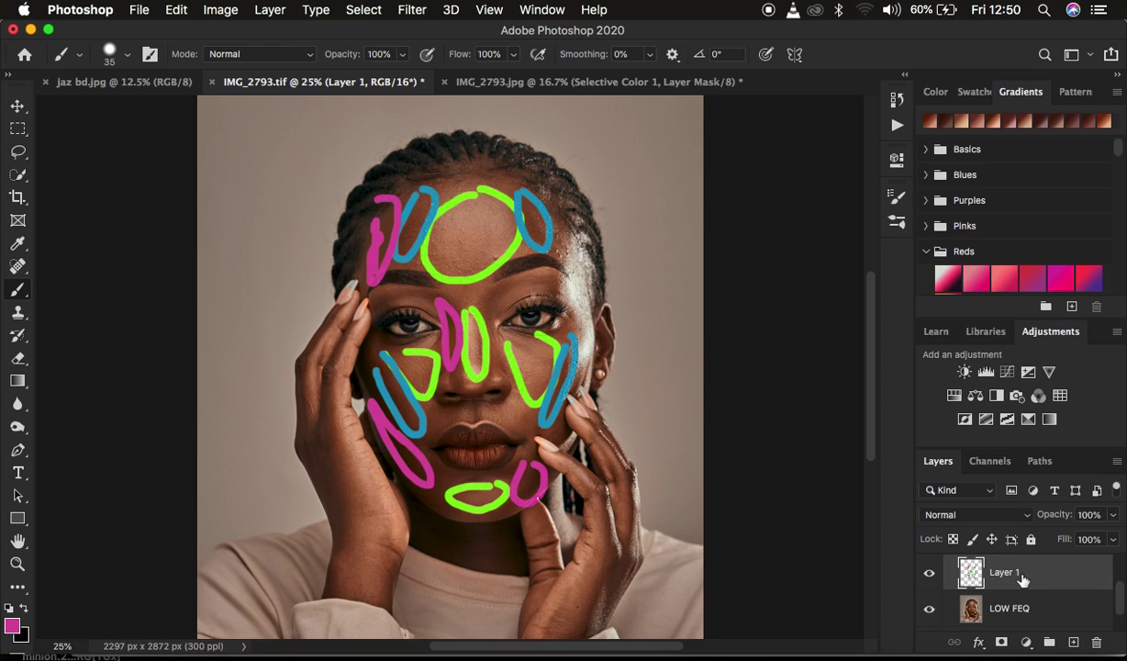
- Delete the marked-up Layer 1 and add a new empty layer above LOW FEQ
{"action": "key", "text": "BackSpace"}
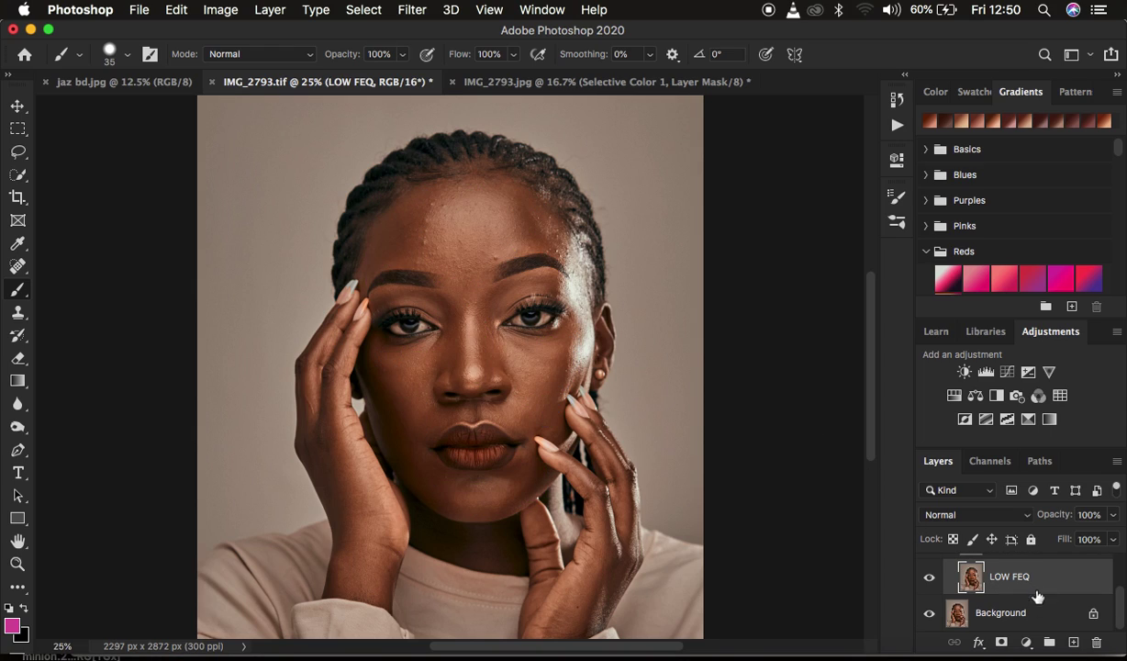
{"action": "left_click", "coordinate": [1075, 643]}
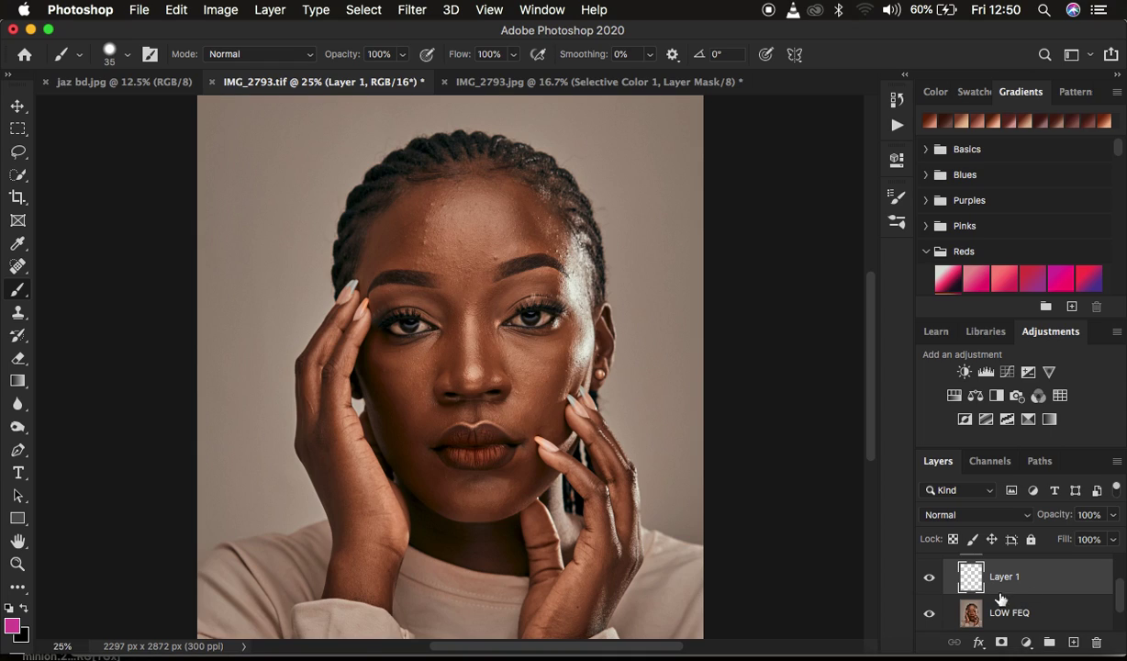
- Reduce the brush to 20 px and draw curved double-headed arrows down both sides of the central forehead
{"action": "key", "text": "bracketleft"}
{"action": "key", "text": "bracketleft"}
{"action": "key", "text": "bracketleft"}
{"action": "mouse_move", "coordinate": [438, 199]}
{"action": "left_mouse_down"}
{"action": "mouse_move", "coordinate": [414, 234]}
{"action": "mouse_move", "coordinate": [414, 268]}
{"action": "left_mouse_up"}
{"action": "mouse_move", "coordinate": [473, 194]}
{"action": "left_mouse_down"}
{"action": "mouse_move", "coordinate": [513, 225]}
{"action": "mouse_move", "coordinate": [521, 252]}
{"action": "left_mouse_up"}
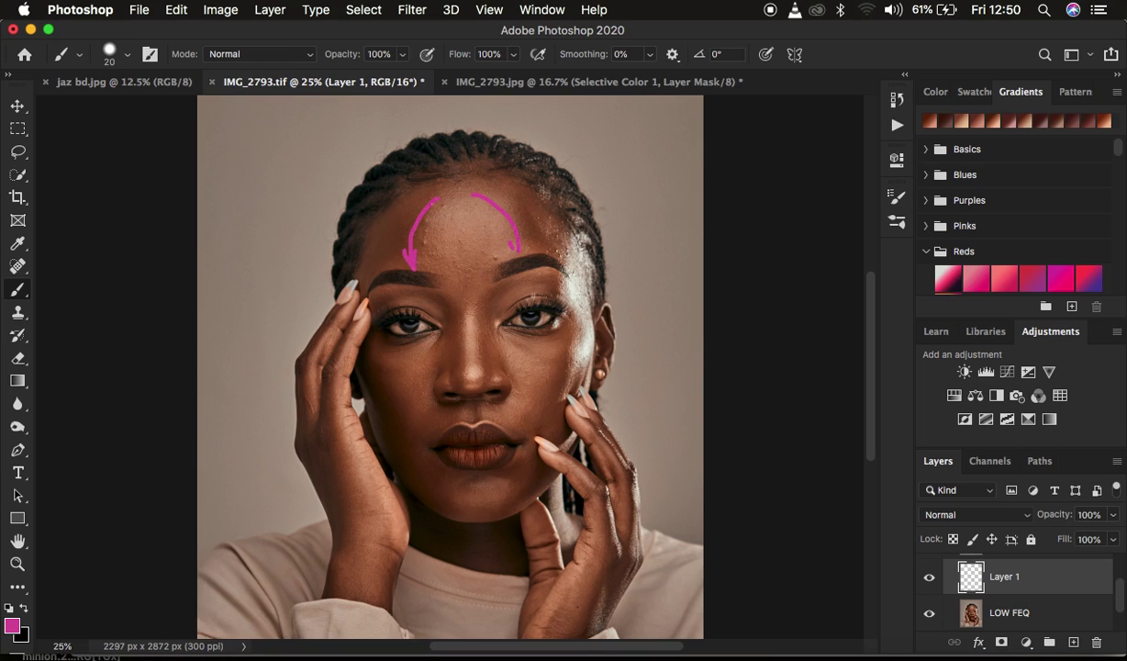
{"action": "left_click_drag", "start_coordinate": [466, 189], "coordinate": [481, 206]}
- Draw a triangle of double-headed arrows on the subject's left cheek, just below the eye
{"action": "left_click_drag", "start_coordinate": [498, 338], "coordinate": [522, 382]}
{"action": "mouse_move", "coordinate": [507, 347]}
{"action": "left_mouse_down"}
{"action": "mouse_move", "coordinate": [488, 330]}
{"action": "mouse_move", "coordinate": [547, 336]}
{"action": "left_mouse_up"}
{"action": "left_click_drag", "start_coordinate": [559, 339], "coordinate": [530, 400]}
{"action": "left_click_drag", "start_coordinate": [563, 363], "coordinate": [538, 347]}
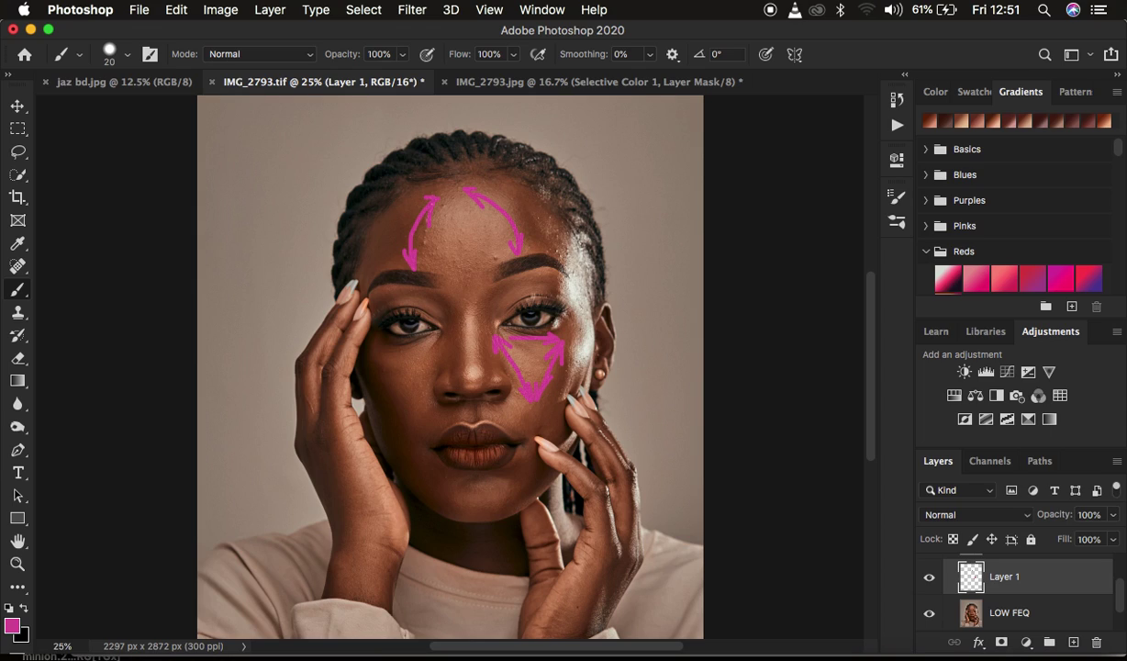
- Draw curved double-headed arrows along both sides of the nose, reaching up toward the eyebrows
{"action": "left_click_drag", "start_coordinate": [448, 304], "coordinate": [452, 384]}
{"action": "mouse_move", "coordinate": [450, 319]}
{"action": "left_mouse_down"}
{"action": "mouse_move", "coordinate": [439, 299]}
{"action": "mouse_move", "coordinate": [401, 291]}
{"action": "left_mouse_up"}
{"action": "left_click_drag", "start_coordinate": [498, 291], "coordinate": [488, 377]}
{"action": "left_click_drag", "start_coordinate": [493, 299], "coordinate": [507, 290]}
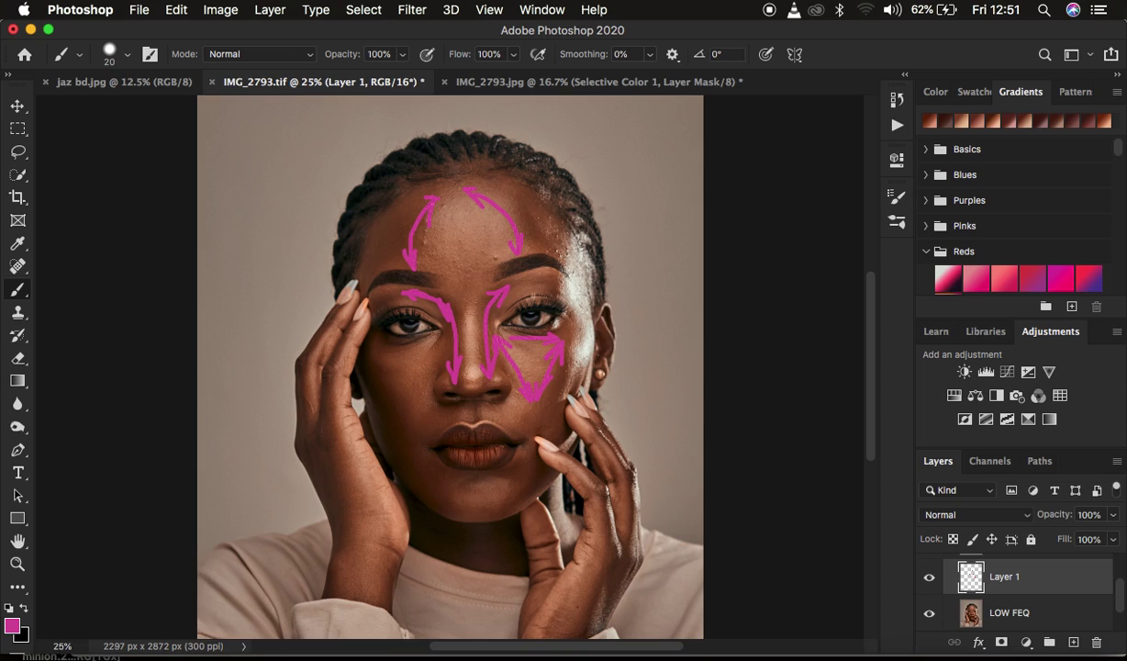
- Undo a trial stroke on the chin and draw a curved double-headed arrow across the chin instead
{"action": "left_click_drag", "start_coordinate": [468, 486], "coordinate": [468, 514]}
{"action": "key", "text": "super+z"}
{"action": "mouse_move", "coordinate": [446, 491]}
{"action": "left_mouse_down"}
{"action": "mouse_move", "coordinate": [469, 500]}
{"action": "mouse_move", "coordinate": [515, 483]}
{"action": "left_mouse_up"}
{"action": "mouse_move", "coordinate": [447, 475]}
{"action": "left_mouse_down"}
{"action": "mouse_move", "coordinate": [432, 484]}
{"action": "mouse_move", "coordinate": [450, 496]}
{"action": "left_mouse_up"}
{"action": "left_click_drag", "start_coordinate": [514, 476], "coordinate": [524, 482]}
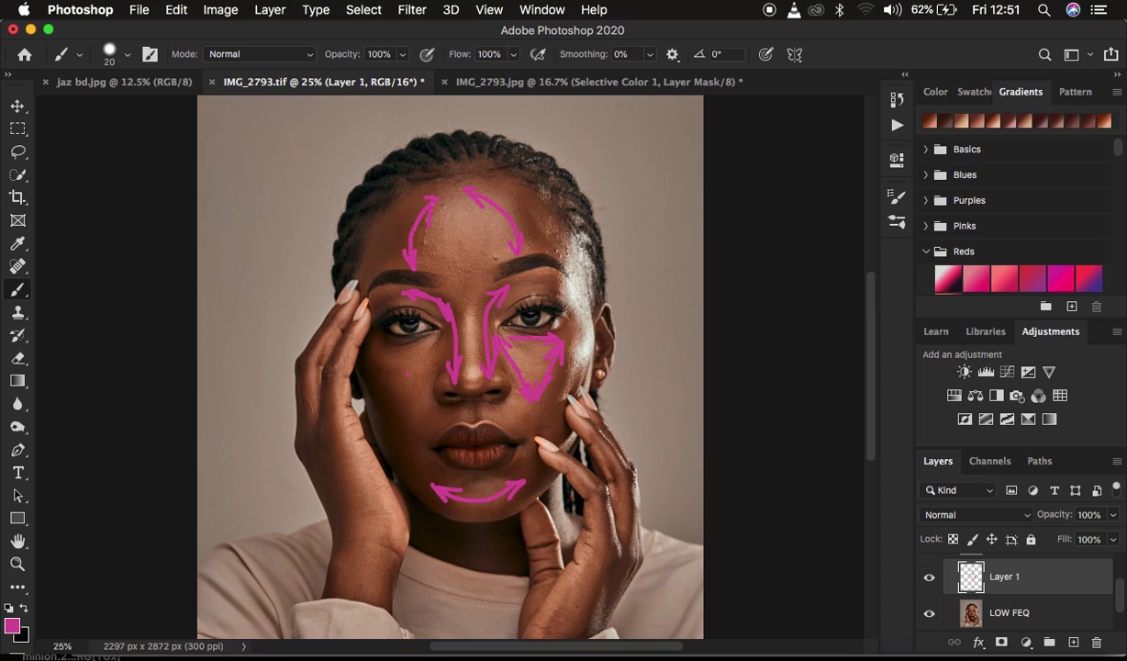
- Outline two adjacent narrow ovals on the subject's right cheek and draw a diagonal line between them
{"action": "mouse_move", "coordinate": [405, 374]}
{"action": "left_mouse_down"}
{"action": "mouse_move", "coordinate": [405, 385]}
{"action": "mouse_move", "coordinate": [399, 357]}
{"action": "mouse_move", "coordinate": [412, 386]}
{"action": "mouse_move", "coordinate": [392, 378]}
{"action": "left_mouse_up"}
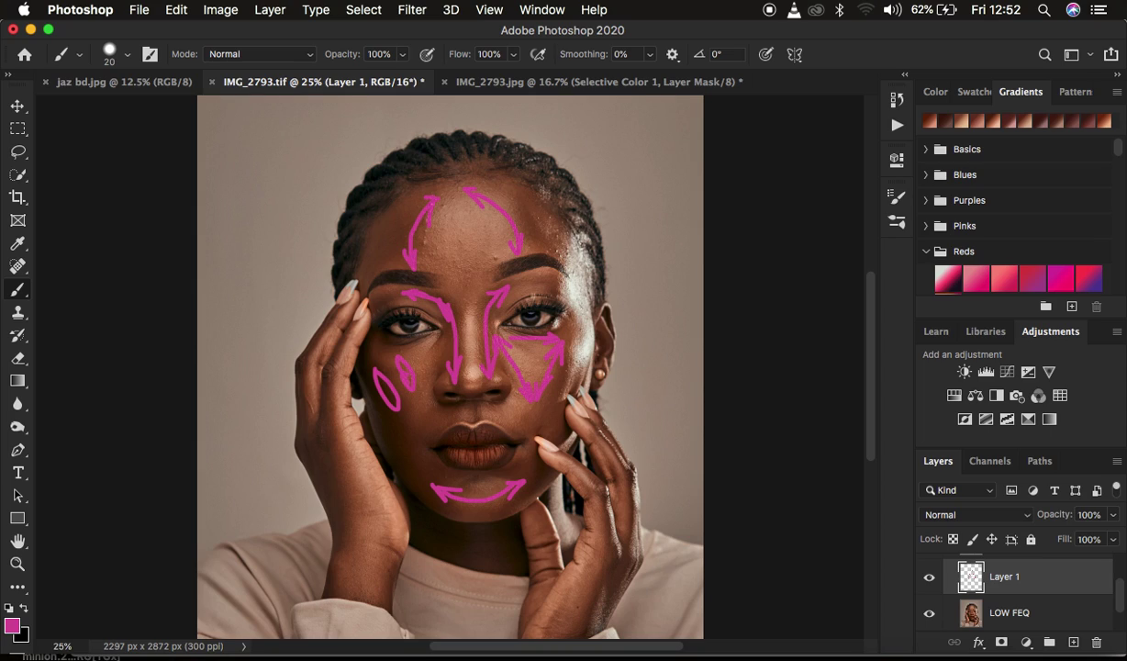
{"action": "left_click_drag", "start_coordinate": [380, 353], "coordinate": [419, 422]}
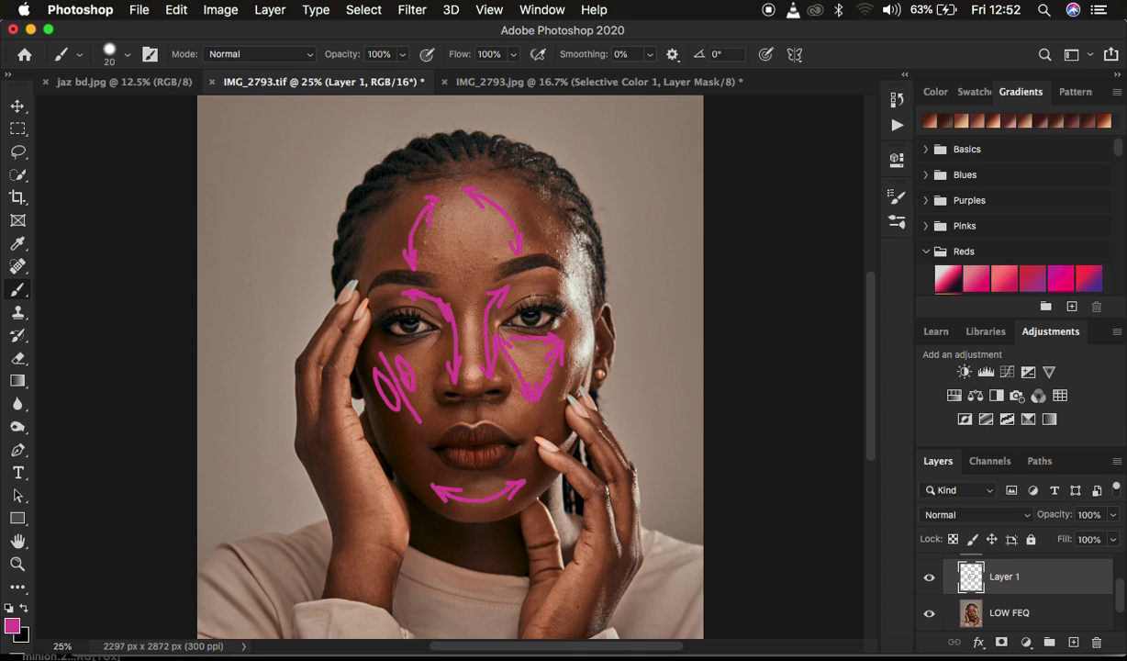
- Delete the layer holding the arrow annotations and create a fresh empty layer above LOW FEQ
{"action": "key", "text": "Delete"}
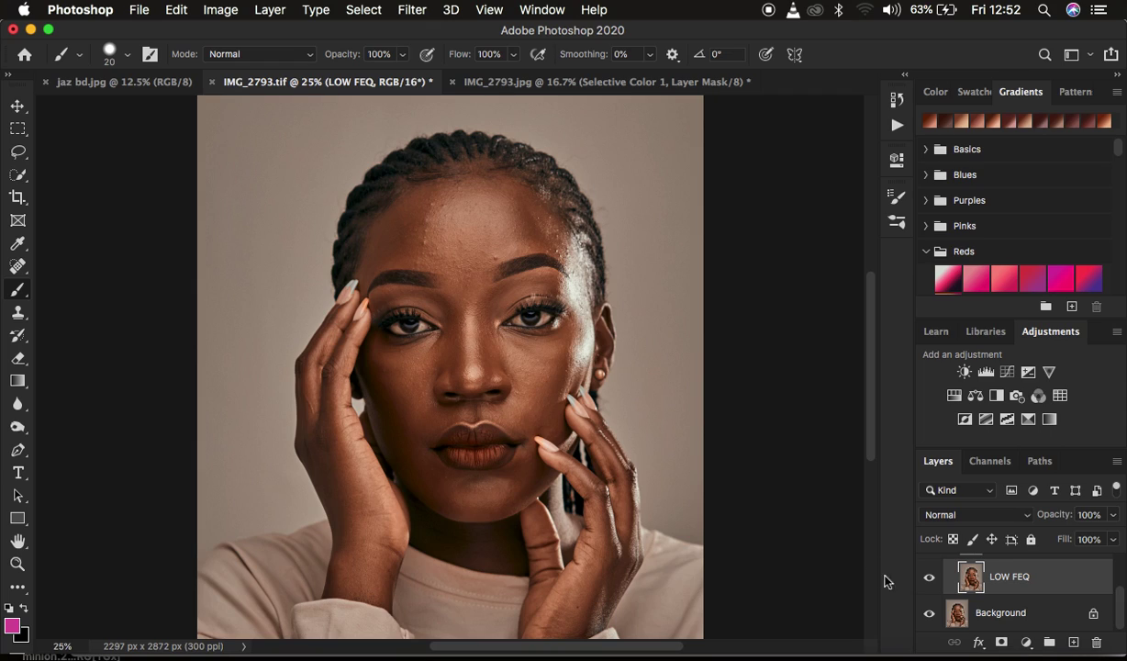
{"action": "left_click", "coordinate": [1073, 641]}
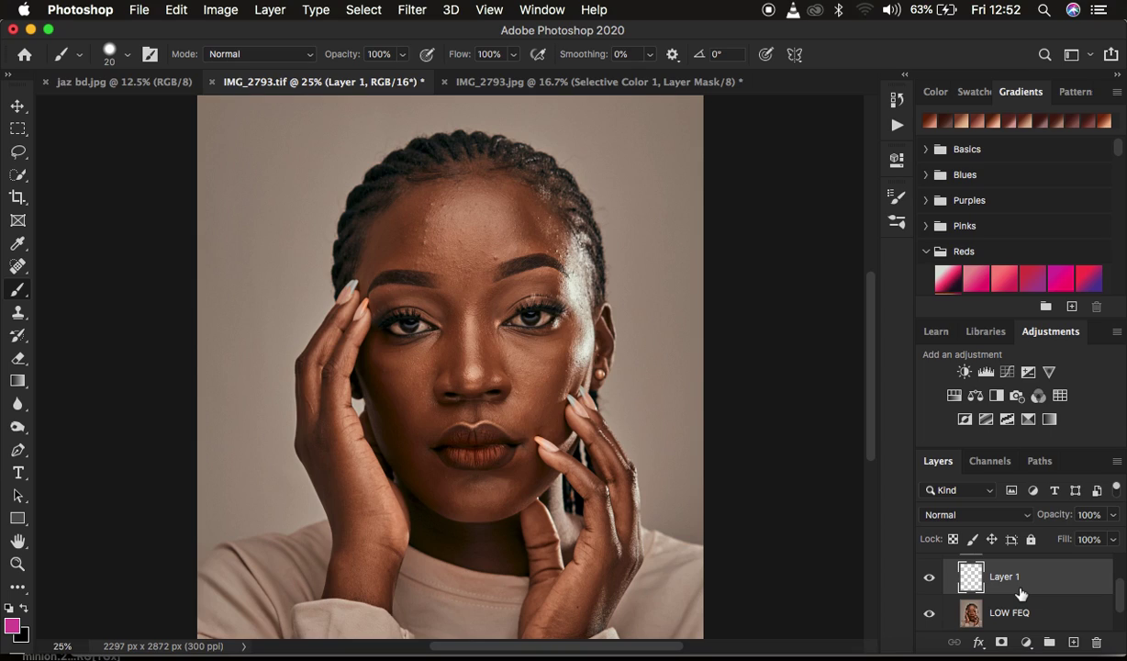
- Make the LOW FEQ layer active and switch back to the Mixer Brush
{"action": "left_click", "coordinate": [980, 615]}
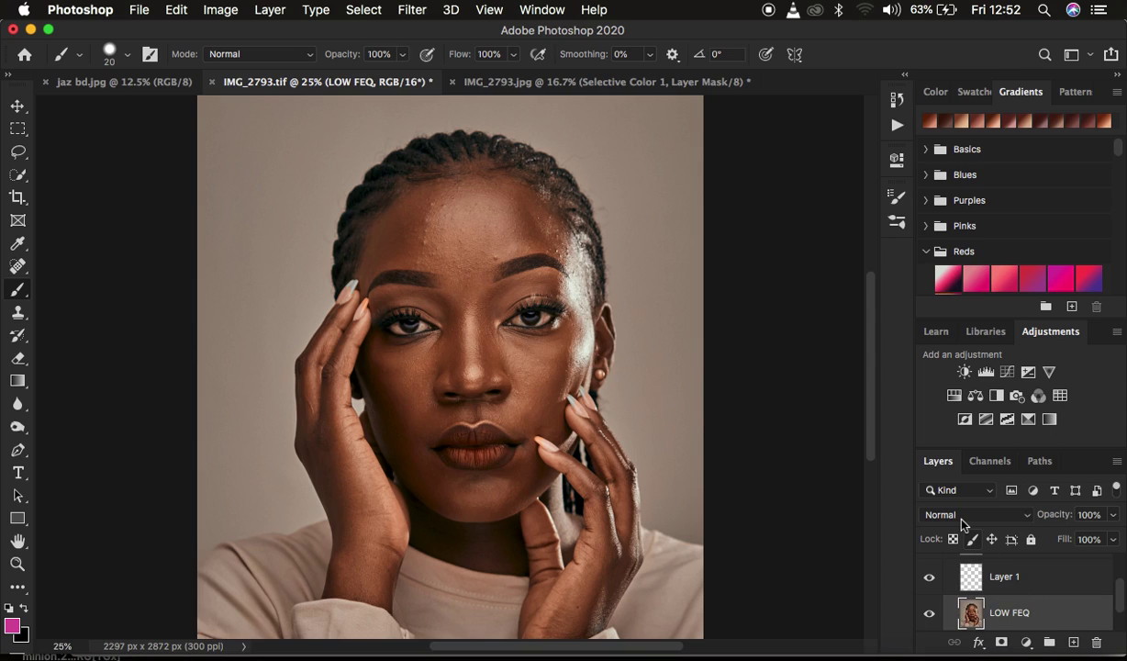
{"action": "right_click", "coordinate": [19, 293]}
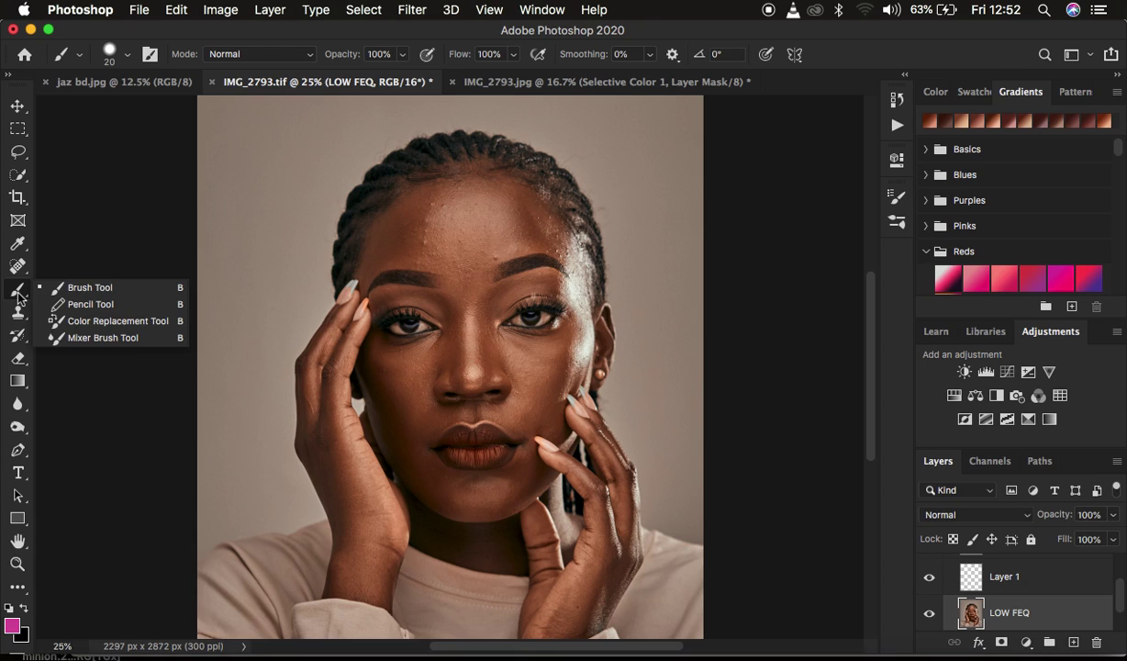
{"action": "left_click", "coordinate": [82, 337]}
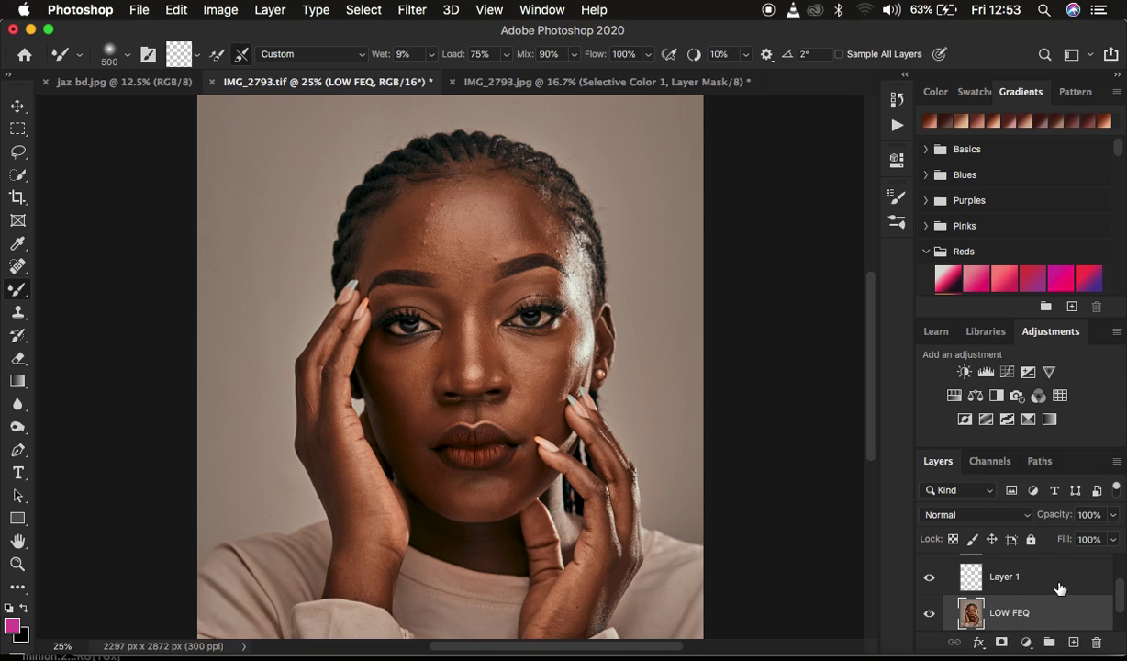
- Hide the high-frequency texture layer so that only the blurred low-frequency tones show
{"action": "scroll", "coordinate": [1055, 592], "scroll_direction": "up", "scroll_amount": 3}
{"action": "left_click", "coordinate": [928, 593]}
{"action": "scroll", "coordinate": [1038, 595], "scroll_direction": "down", "scroll_amount": 3}
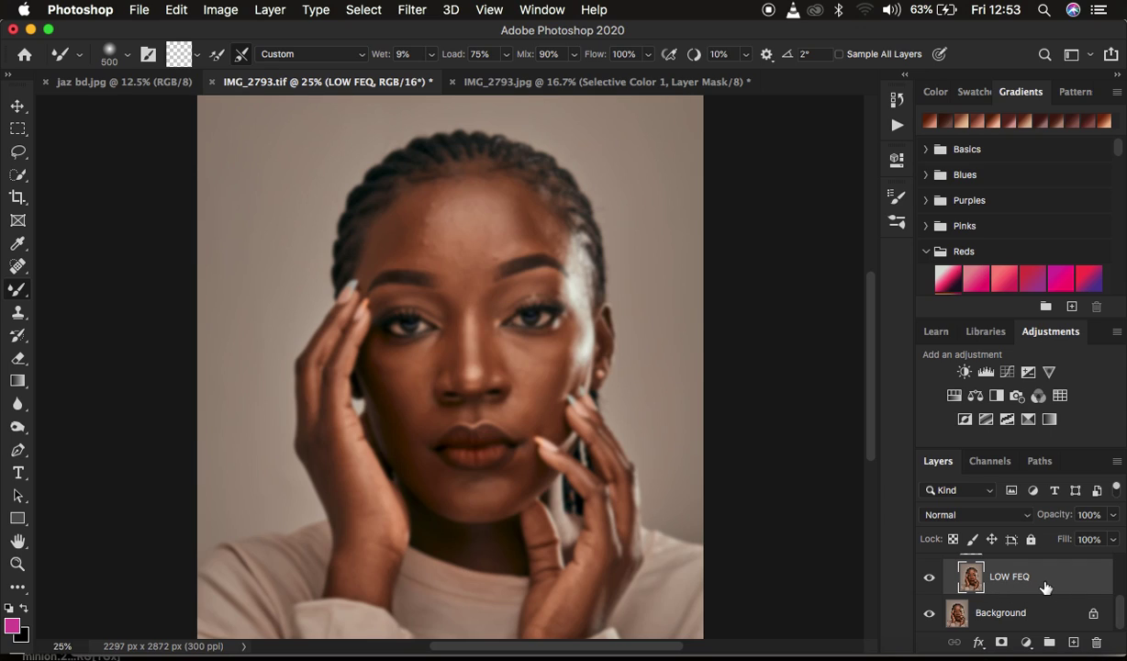
- Reduce the Mixer Brush size to 150 and blend the uneven highlights and midtones across the forehead on LOW FEQ
{"action": "scroll", "coordinate": [1083, 575], "scroll_direction": "up", "scroll_amount": 3}
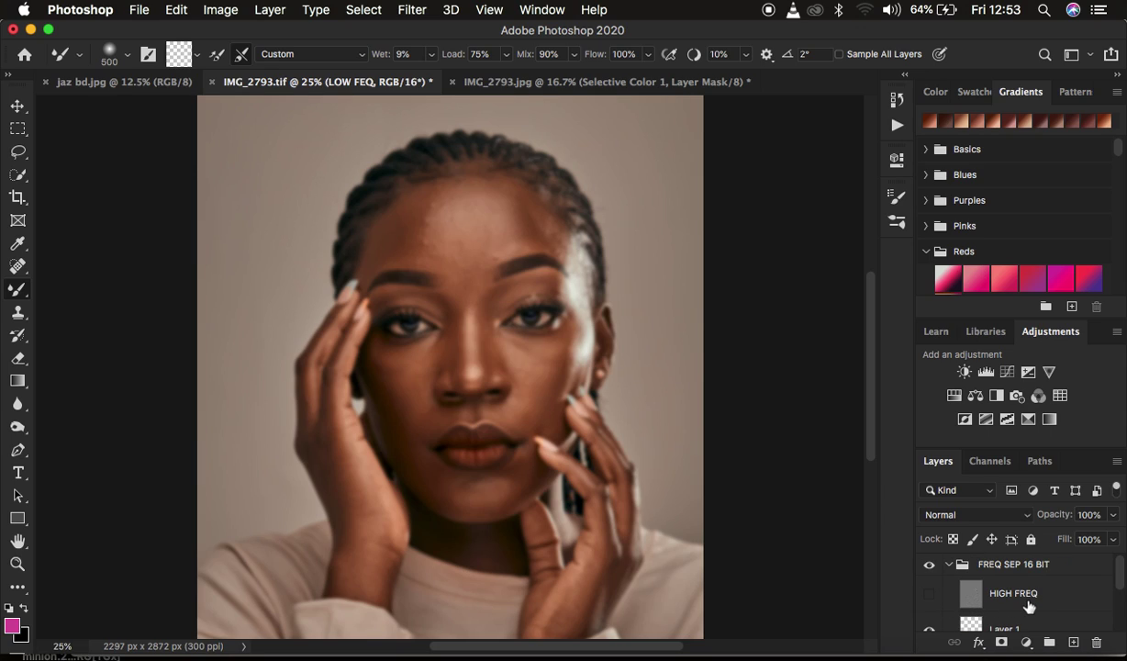
{"action": "scroll", "coordinate": [1028, 607], "scroll_direction": "down", "scroll_amount": 3}
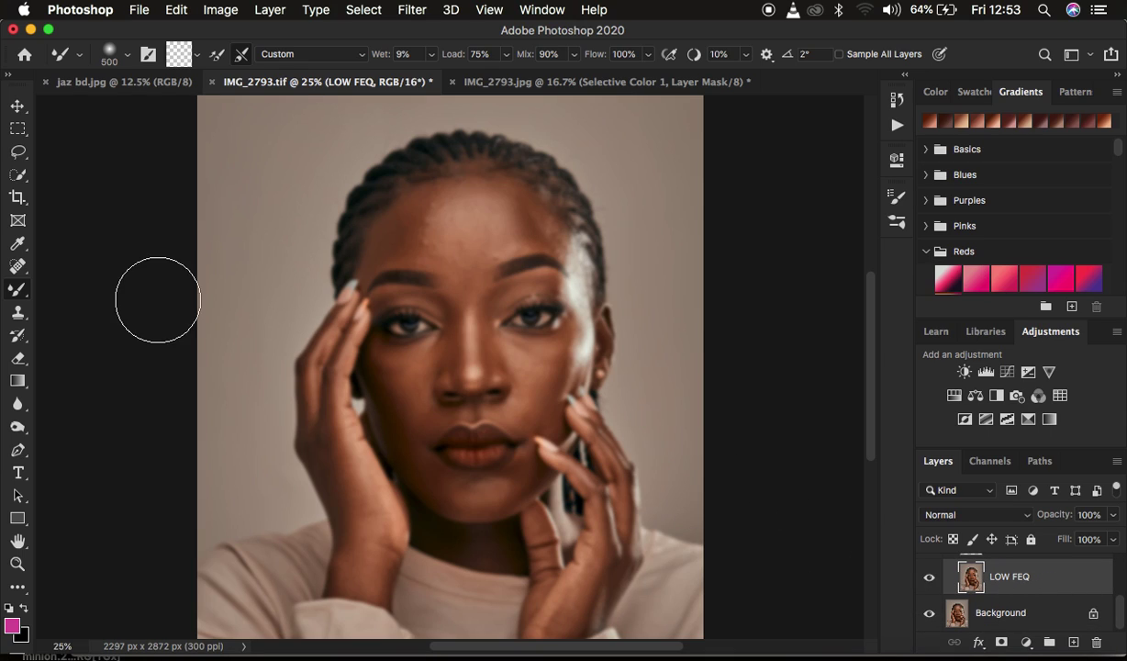
{"action": "key", "text": "bracketleft"}
{"action": "key", "text": "bracketleft"}
{"action": "key", "text": "bracketleft"}
{"action": "key", "text": "bracketleft"}
{"action": "key", "text": "bracketleft"}
{"action": "key", "text": "bracketleft"}
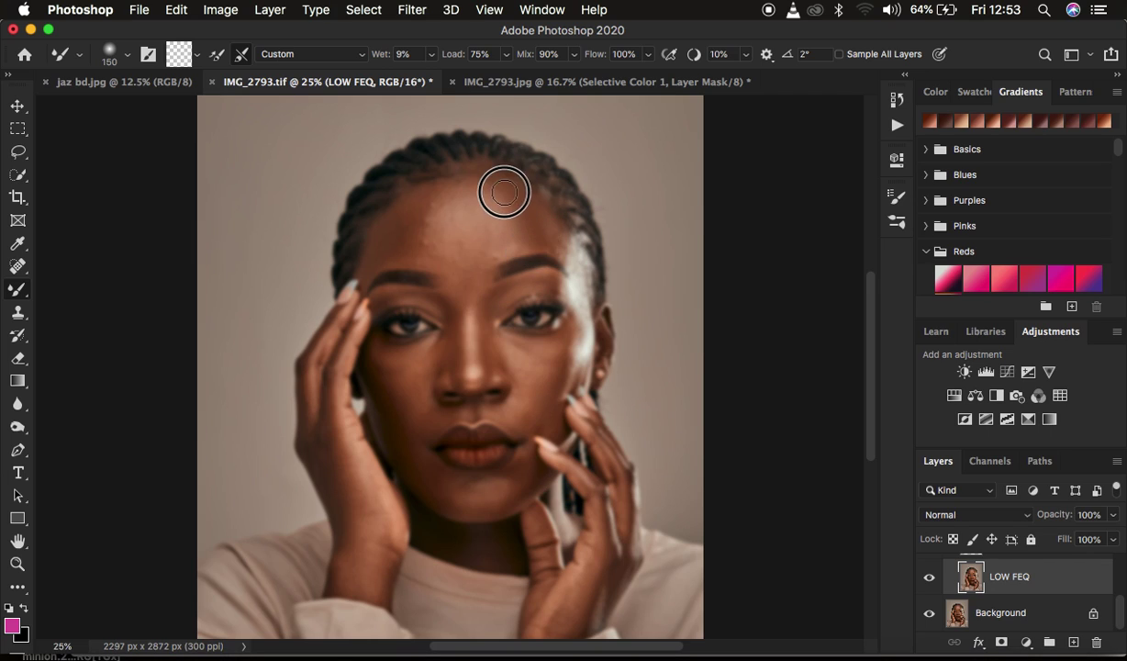
{"action": "mouse_move", "coordinate": [508, 191]}
{"action": "left_mouse_down"}
{"action": "mouse_move", "coordinate": [536, 238]}
{"action": "mouse_move", "coordinate": [545, 227]}
{"action": "mouse_move", "coordinate": [518, 197]}
{"action": "mouse_move", "coordinate": [536, 244]}
{"action": "left_mouse_up"}
{"action": "mouse_move", "coordinate": [456, 224]}
{"action": "left_mouse_down"}
{"action": "mouse_move", "coordinate": [495, 247]}
{"action": "mouse_move", "coordinate": [475, 258]}
{"action": "mouse_move", "coordinate": [483, 244]}
{"action": "mouse_move", "coordinate": [476, 260]}
{"action": "mouse_move", "coordinate": [453, 256]}
{"action": "mouse_move", "coordinate": [434, 228]}
{"action": "mouse_move", "coordinate": [437, 249]}
{"action": "mouse_move", "coordinate": [449, 207]}
{"action": "mouse_move", "coordinate": [433, 249]}
{"action": "mouse_move", "coordinate": [435, 218]}
{"action": "mouse_move", "coordinate": [457, 205]}
{"action": "mouse_move", "coordinate": [434, 262]}
{"action": "mouse_move", "coordinate": [449, 207]}
{"action": "mouse_move", "coordinate": [442, 229]}
{"action": "mouse_move", "coordinate": [460, 212]}
{"action": "mouse_move", "coordinate": [473, 235]}
{"action": "mouse_move", "coordinate": [486, 233]}
{"action": "mouse_move", "coordinate": [455, 208]}
{"action": "mouse_move", "coordinate": [502, 241]}
{"action": "mouse_move", "coordinate": [477, 212]}
{"action": "mouse_move", "coordinate": [488, 225]}
{"action": "mouse_move", "coordinate": [469, 265]}
{"action": "mouse_move", "coordinate": [436, 217]}
{"action": "mouse_move", "coordinate": [473, 262]}
{"action": "mouse_move", "coordinate": [460, 270]}
{"action": "mouse_move", "coordinate": [477, 249]}
{"action": "mouse_move", "coordinate": [448, 236]}
{"action": "mouse_move", "coordinate": [467, 233]}
{"action": "mouse_move", "coordinate": [445, 211]}
{"action": "mouse_move", "coordinate": [478, 232]}
{"action": "mouse_move", "coordinate": [467, 223]}
{"action": "mouse_move", "coordinate": [487, 256]}
{"action": "mouse_move", "coordinate": [491, 248]}
{"action": "mouse_move", "coordinate": [447, 231]}
{"action": "left_mouse_up"}
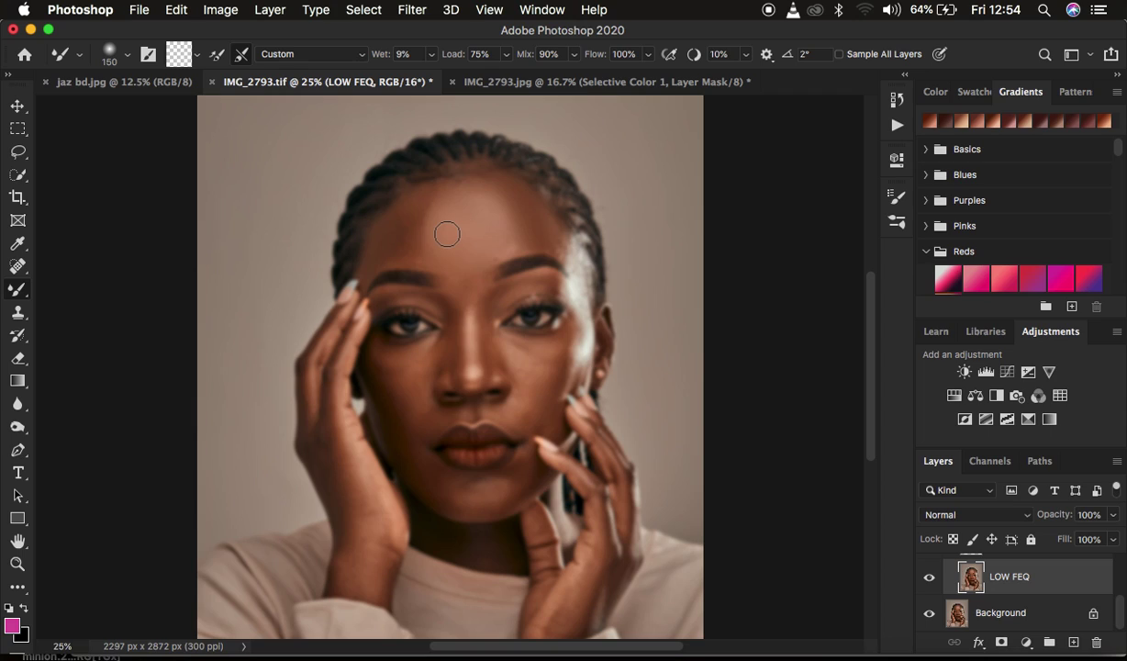
{"action": "scroll", "coordinate": [928, 573], "scroll_direction": "up", "scroll_amount": 3}
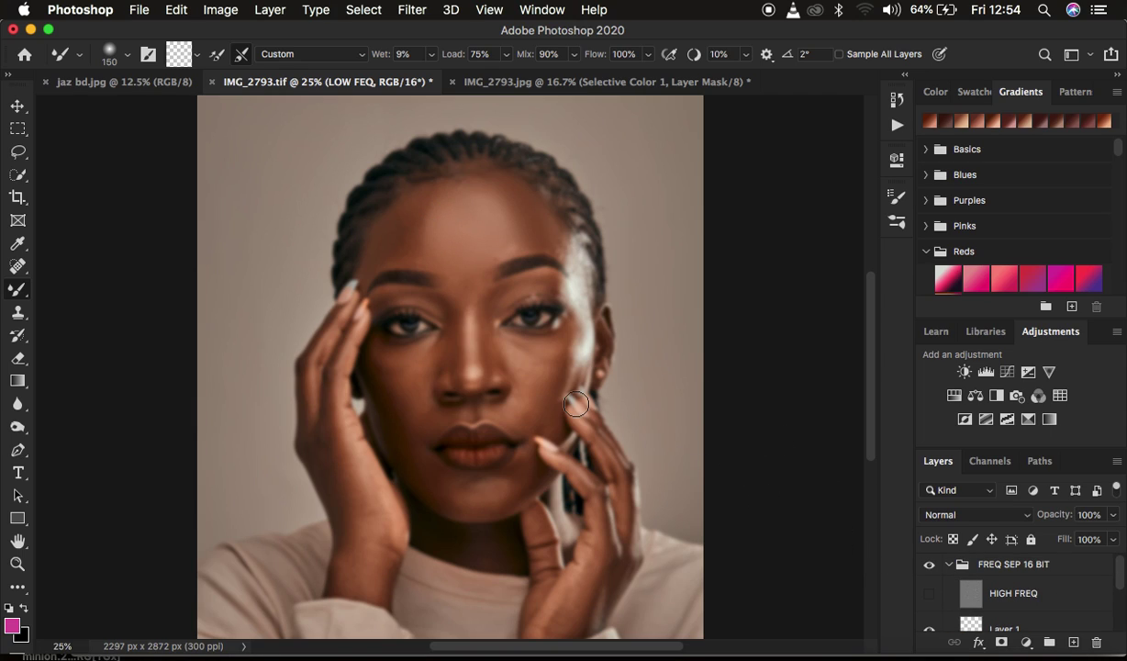
{"action": "mouse_move", "coordinate": [461, 208]}
{"action": "left_mouse_down"}
{"action": "mouse_move", "coordinate": [489, 244]}
{"action": "mouse_move", "coordinate": [454, 267]}
{"action": "mouse_move", "coordinate": [454, 255]}
{"action": "mouse_move", "coordinate": [461, 263]}
{"action": "mouse_move", "coordinate": [444, 242]}
{"action": "mouse_move", "coordinate": [479, 243]}
{"action": "mouse_move", "coordinate": [477, 256]}
{"action": "mouse_move", "coordinate": [452, 210]}
{"action": "mouse_move", "coordinate": [462, 205]}
{"action": "mouse_move", "coordinate": [468, 224]}
{"action": "mouse_move", "coordinate": [550, 245]}
{"action": "mouse_move", "coordinate": [473, 187]}
{"action": "mouse_move", "coordinate": [496, 200]}
{"action": "mouse_move", "coordinate": [516, 266]}
{"action": "mouse_move", "coordinate": [488, 194]}
{"action": "mouse_move", "coordinate": [461, 176]}
{"action": "mouse_move", "coordinate": [492, 195]}
{"action": "left_mouse_up"}
{"action": "mouse_move", "coordinate": [496, 195]}
{"action": "left_mouse_down"}
{"action": "mouse_move", "coordinate": [512, 235]}
{"action": "mouse_move", "coordinate": [487, 186]}
{"action": "mouse_move", "coordinate": [502, 207]}
{"action": "mouse_move", "coordinate": [471, 188]}
{"action": "mouse_move", "coordinate": [510, 217]}
{"action": "mouse_move", "coordinate": [511, 250]}
{"action": "mouse_move", "coordinate": [502, 215]}
{"action": "mouse_move", "coordinate": [473, 185]}
{"action": "mouse_move", "coordinate": [512, 211]}
{"action": "mouse_move", "coordinate": [505, 247]}
{"action": "mouse_move", "coordinate": [498, 199]}
{"action": "left_mouse_up"}
- Blend the area between the eyebrows with a size 100 Mixer Brush and check the retouch with the HIGH FREQ layer shown
{"action": "left_click", "coordinate": [930, 594]}
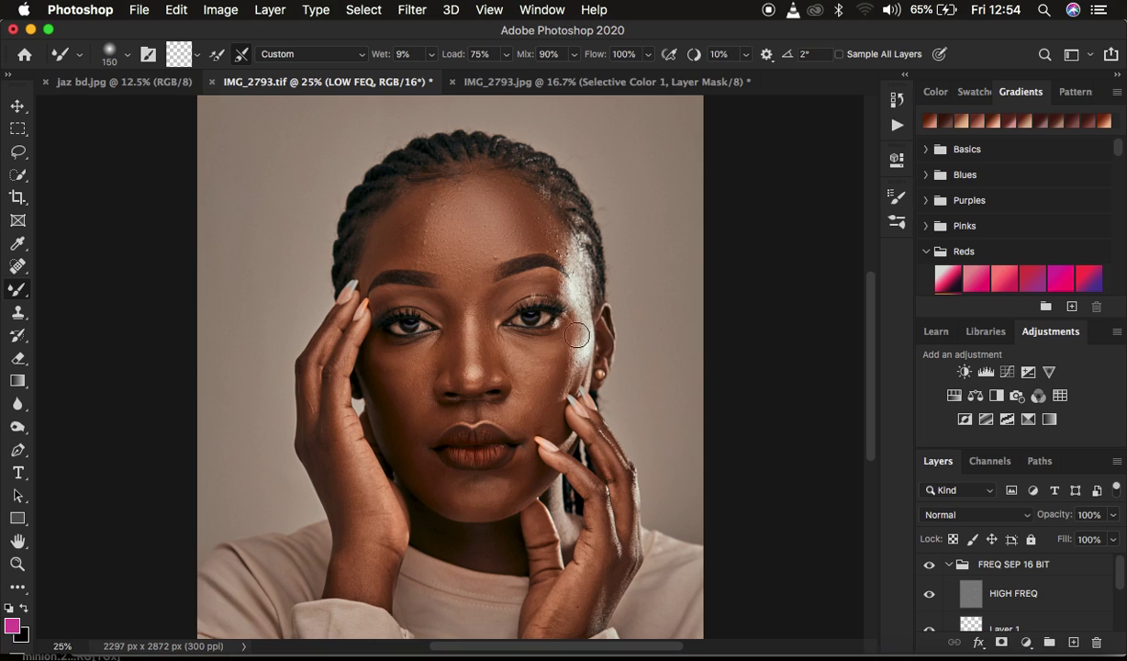
{"action": "left_click", "coordinate": [929, 594]}
{"action": "key", "text": "bracketleft"}
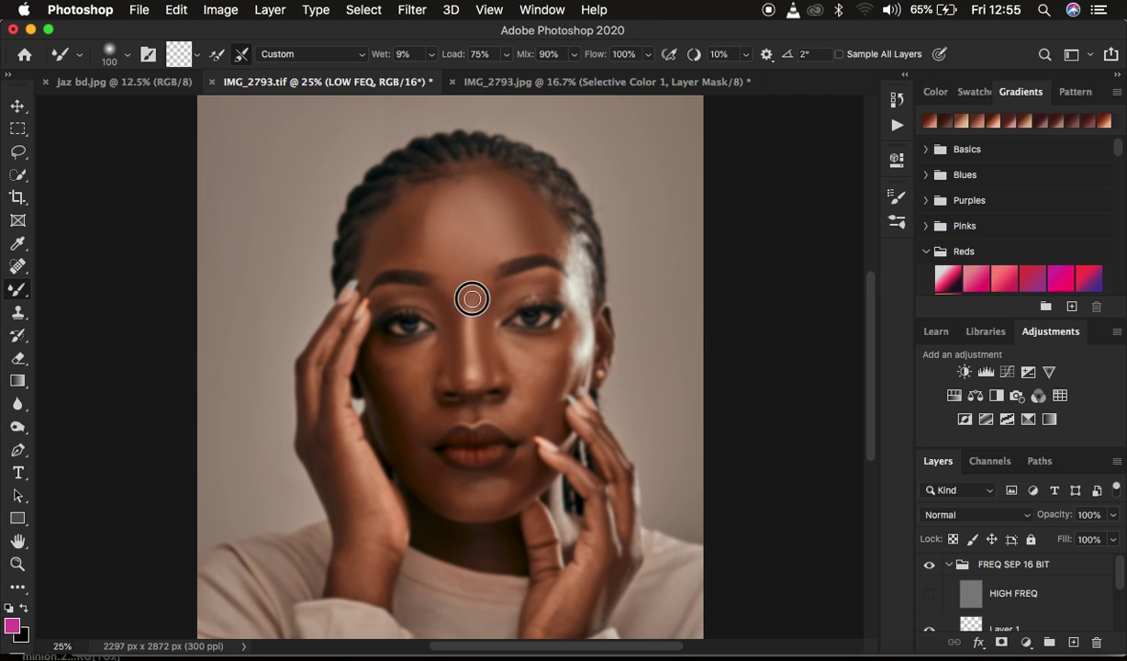
{"action": "left_click", "coordinate": [930, 595]}
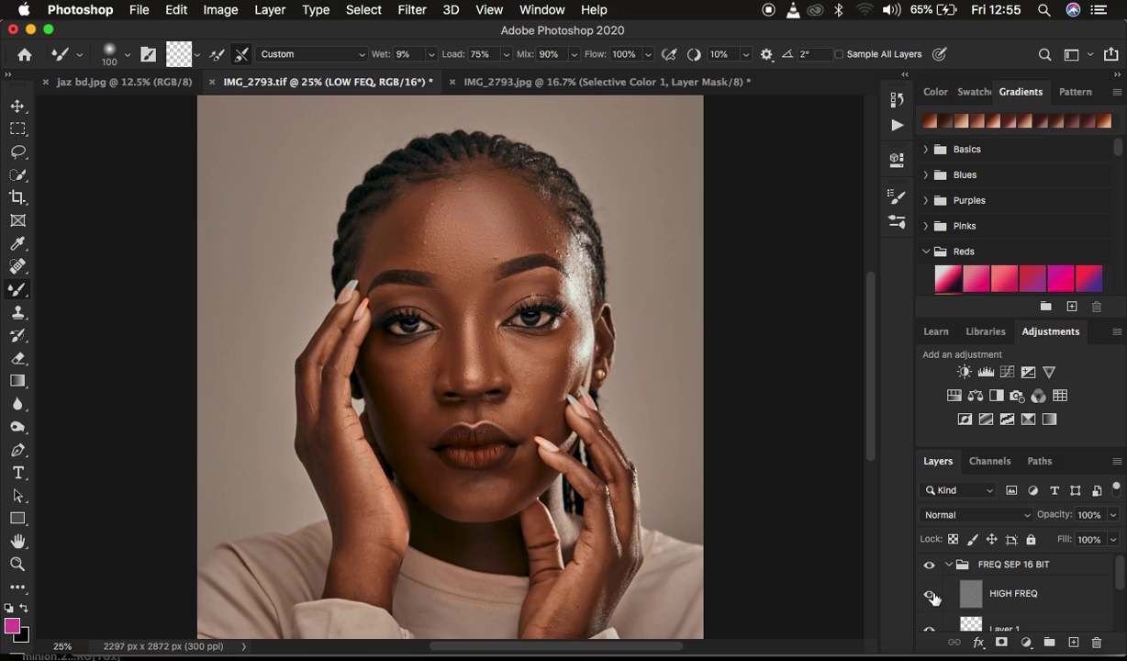
{"action": "left_click", "coordinate": [927, 568]}
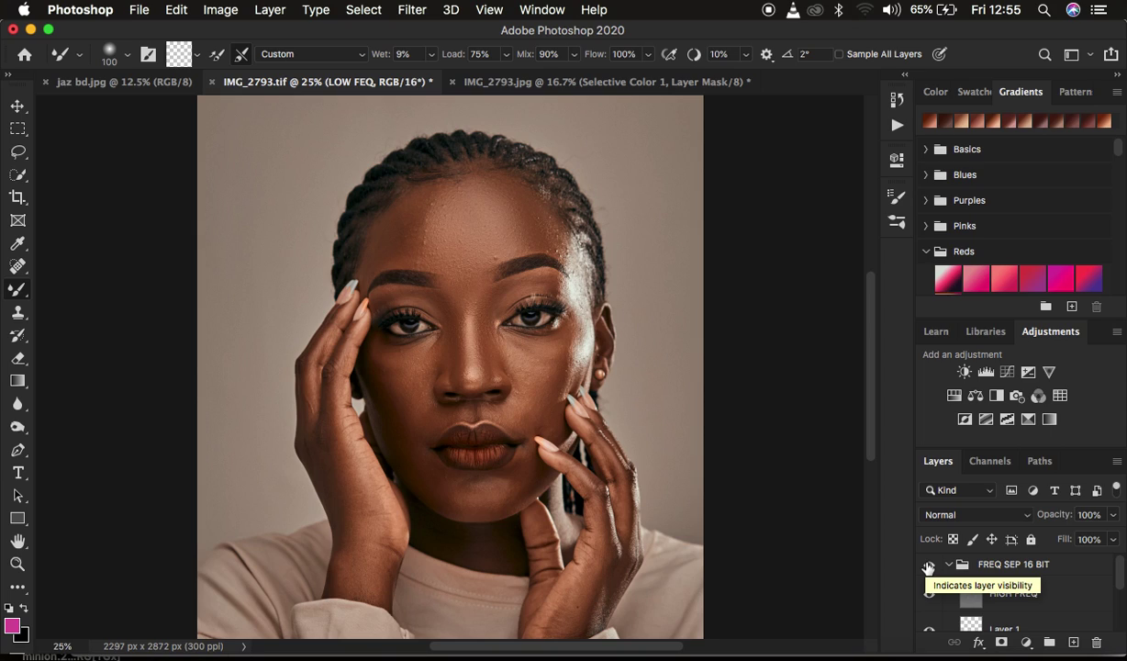
- Hide HIGH FREQ, turn on Sample All Layers for the Mixer Brush, and make the empty Layer 1 active
{"action": "scroll", "coordinate": [1059, 606], "scroll_direction": "down", "scroll_amount": 3}
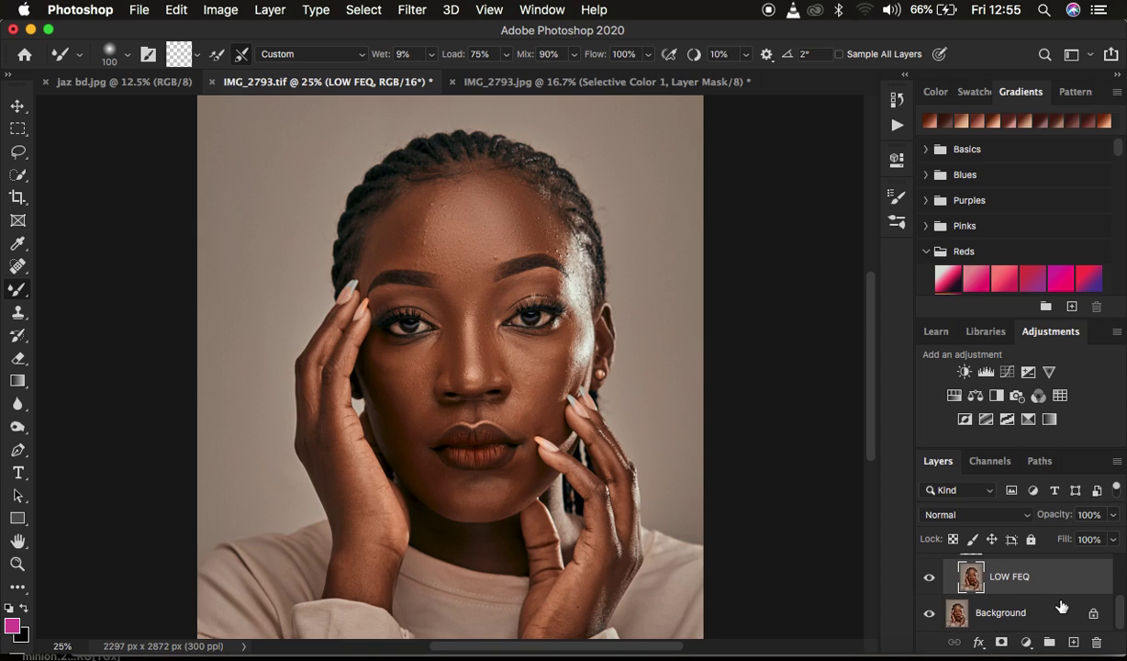
{"action": "scroll", "coordinate": [1061, 584], "scroll_direction": "up", "scroll_amount": 1}
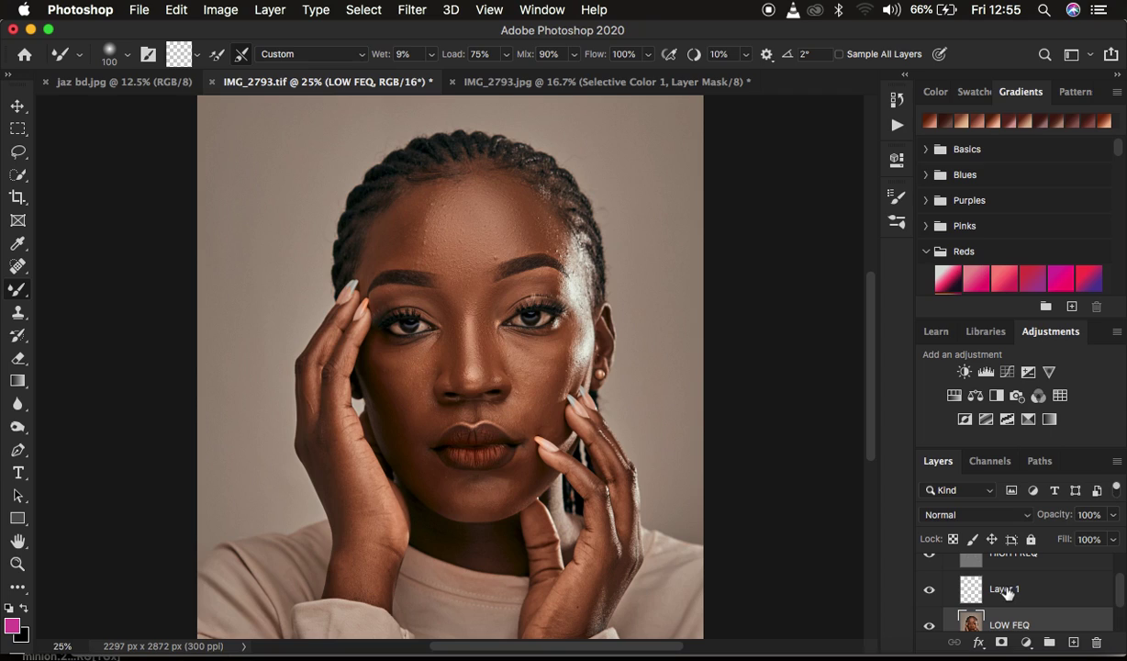
{"action": "scroll", "coordinate": [1007, 592], "scroll_direction": "up", "scroll_amount": 2}
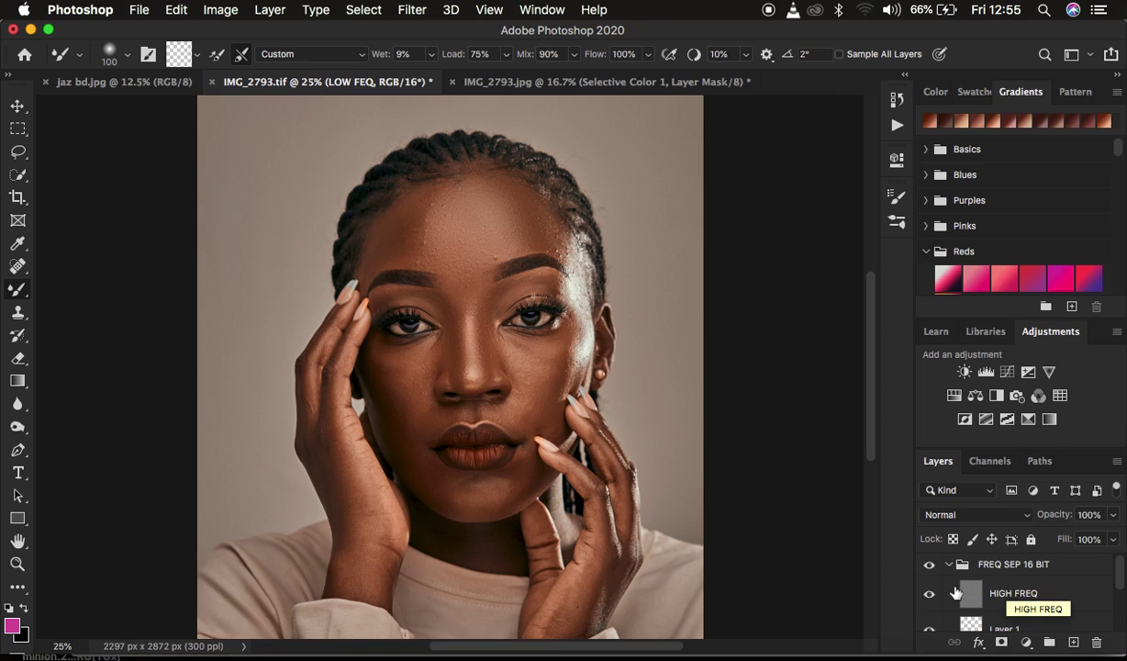
{"action": "left_click", "coordinate": [930, 594]}
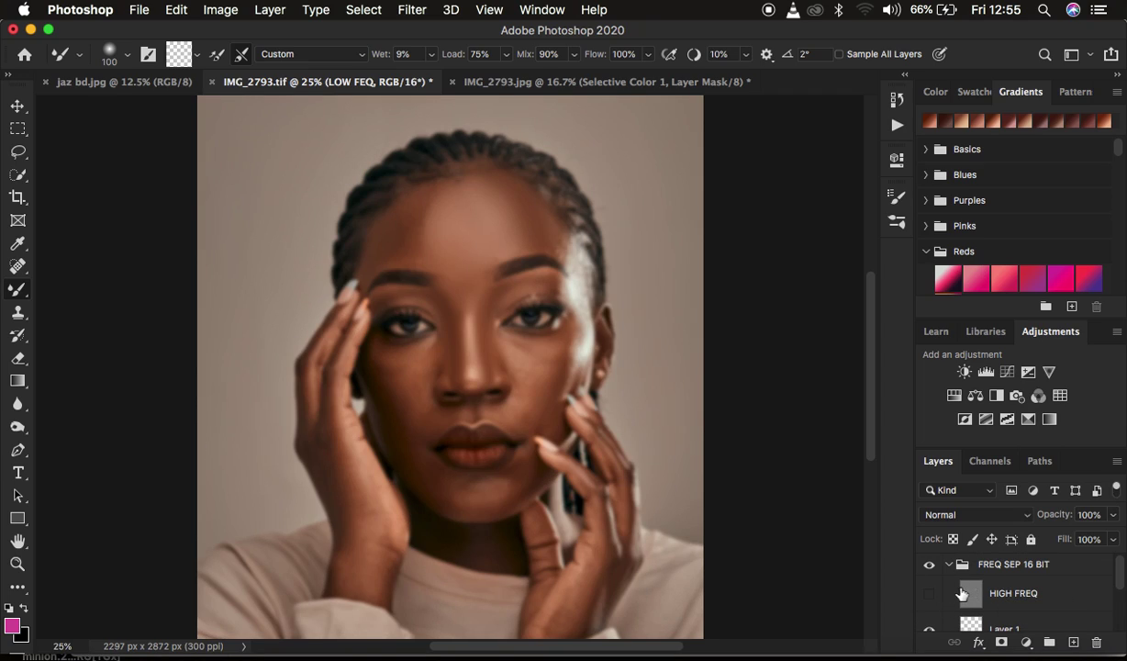
{"action": "scroll", "coordinate": [1016, 588], "scroll_direction": "down", "scroll_amount": 2}
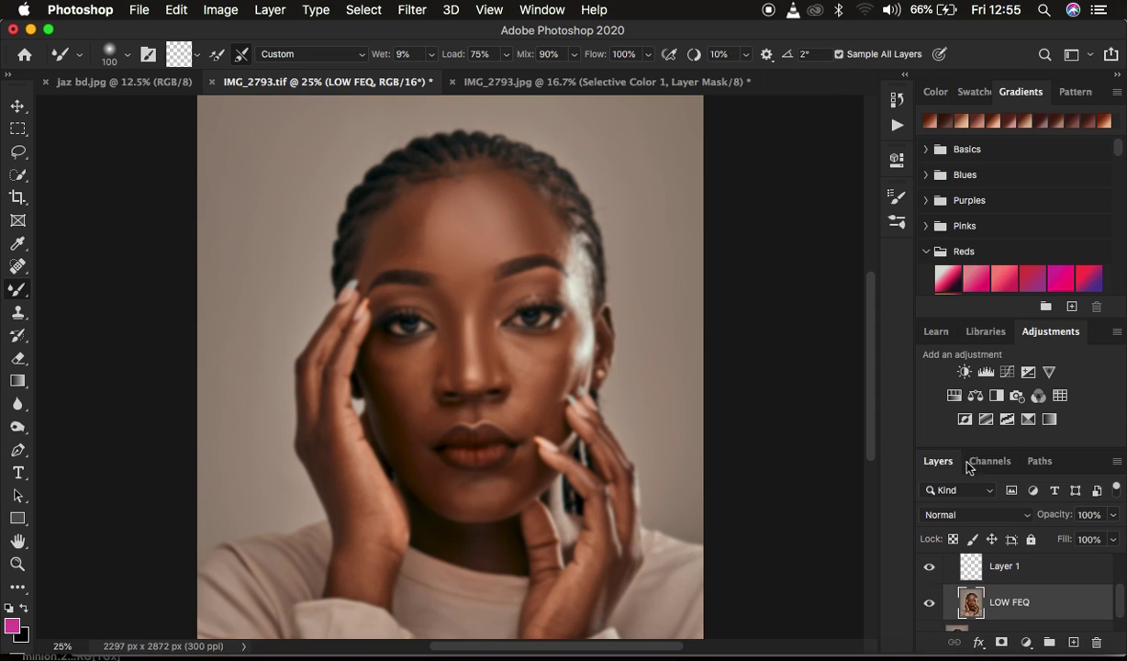
{"action": "left_click", "coordinate": [1005, 568]}
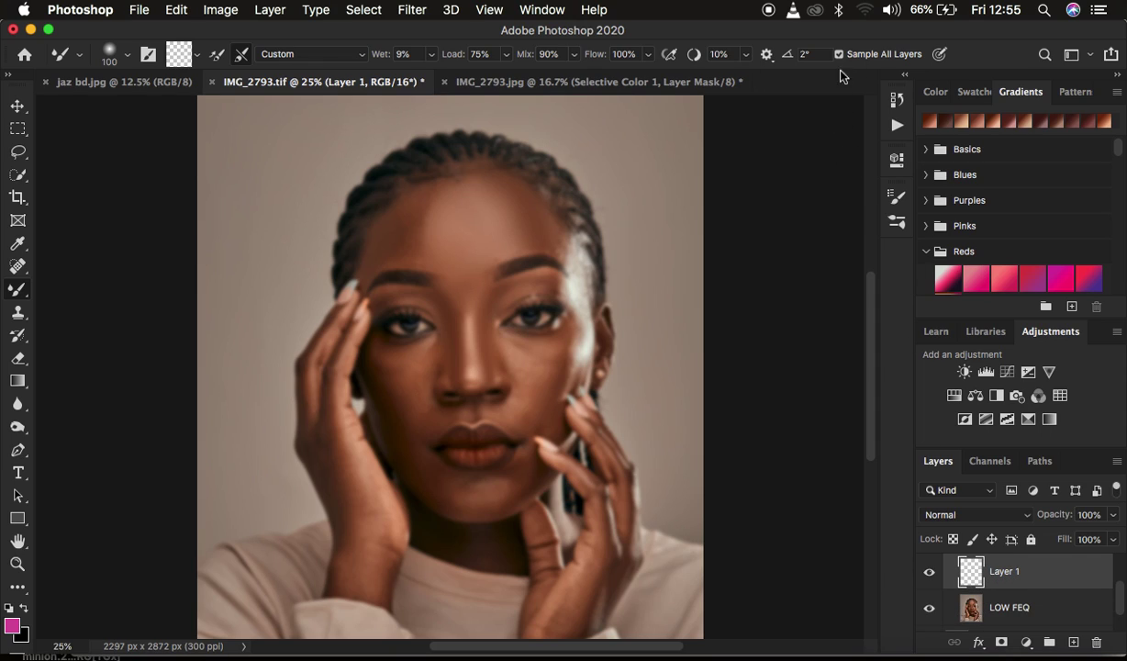
{"action": "scroll", "coordinate": [1039, 615], "scroll_direction": "up", "scroll_amount": 2}
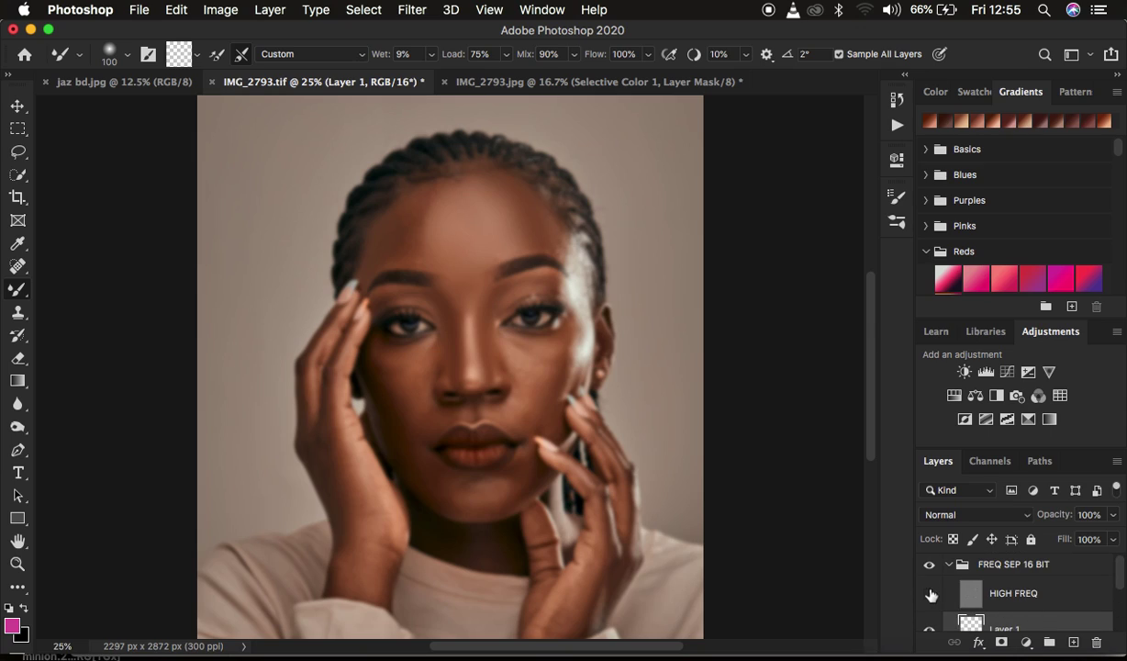
{"action": "scroll", "coordinate": [1014, 601], "scroll_direction": "down", "scroll_amount": 2}
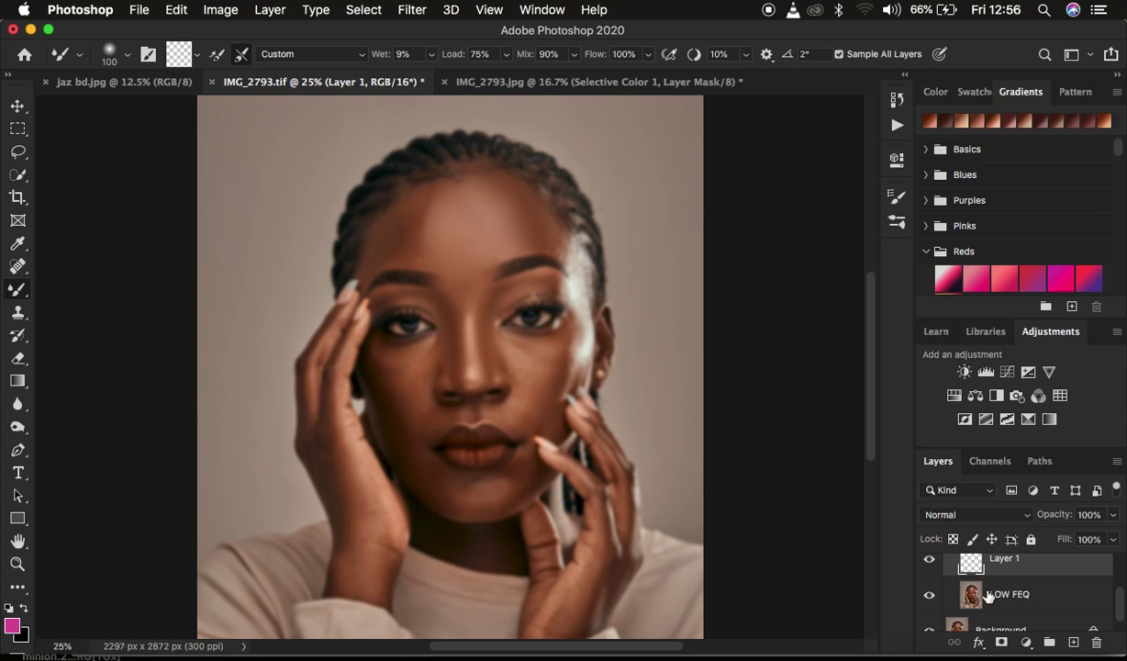
{"action": "scroll", "coordinate": [982, 595], "scroll_direction": "up", "scroll_amount": 1}
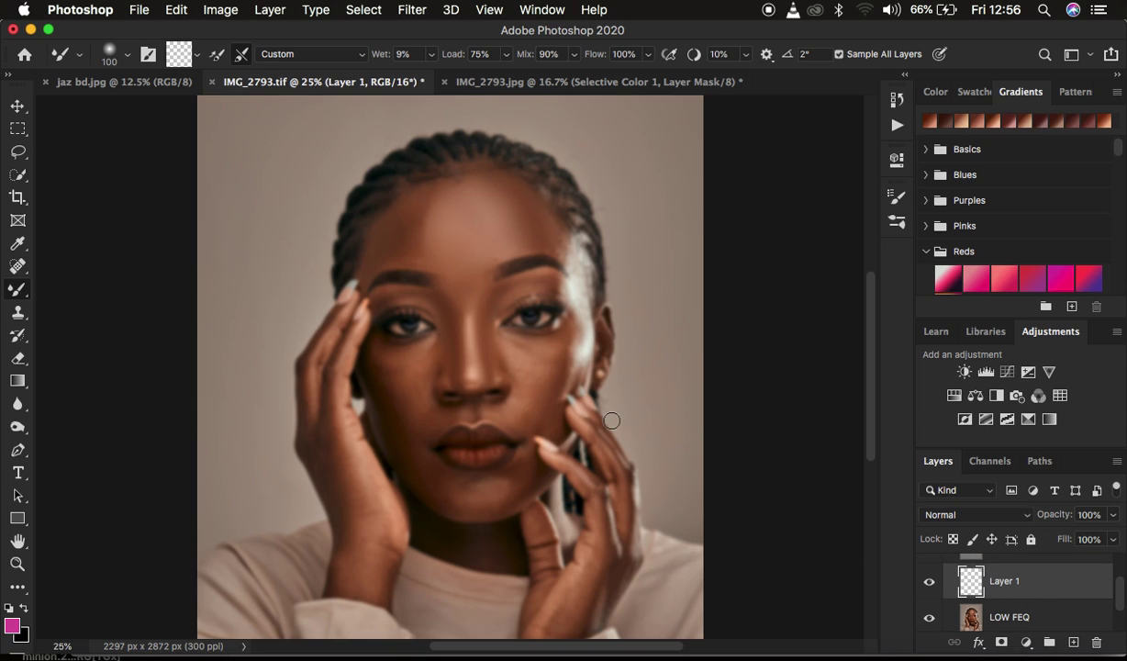
- Enlarge the Mixer Brush to 150 and smooth the skin tones under the eyes and across both cheeks on Layer 1
{"action": "key", "text": "bracketright"}
{"action": "key", "text": "bracketright"}
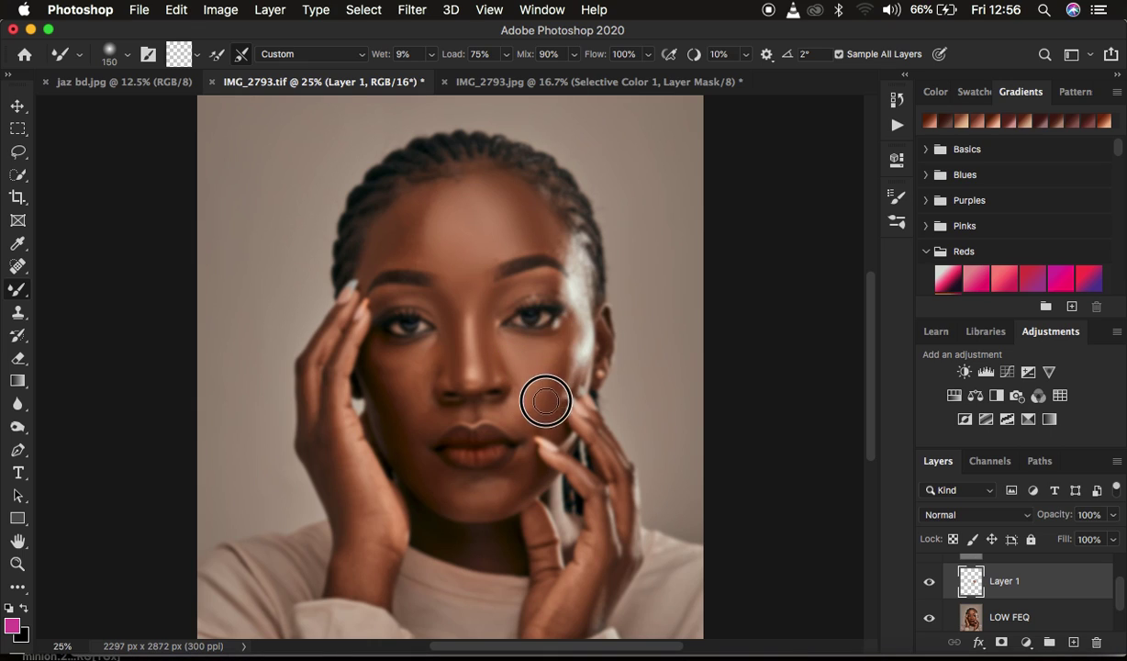
{"action": "mouse_move", "coordinate": [510, 345]}
{"action": "left_mouse_down"}
{"action": "mouse_move", "coordinate": [551, 352]}
{"action": "mouse_move", "coordinate": [553, 383]}
{"action": "mouse_move", "coordinate": [553, 359]}
{"action": "mouse_move", "coordinate": [519, 350]}
{"action": "mouse_move", "coordinate": [525, 372]}
{"action": "mouse_move", "coordinate": [516, 352]}
{"action": "mouse_move", "coordinate": [543, 352]}
{"action": "mouse_move", "coordinate": [539, 363]}
{"action": "mouse_move", "coordinate": [522, 352]}
{"action": "mouse_move", "coordinate": [525, 381]}
{"action": "mouse_move", "coordinate": [517, 348]}
{"action": "mouse_move", "coordinate": [539, 352]}
{"action": "mouse_move", "coordinate": [548, 370]}
{"action": "mouse_move", "coordinate": [557, 349]}
{"action": "mouse_move", "coordinate": [536, 400]}
{"action": "left_mouse_up"}
{"action": "mouse_move", "coordinate": [409, 370]}
{"action": "left_mouse_down"}
{"action": "mouse_move", "coordinate": [390, 355]}
{"action": "mouse_move", "coordinate": [410, 374]}
{"action": "mouse_move", "coordinate": [422, 366]}
{"action": "mouse_move", "coordinate": [403, 362]}
{"action": "mouse_move", "coordinate": [424, 349]}
{"action": "mouse_move", "coordinate": [404, 382]}
{"action": "mouse_move", "coordinate": [412, 363]}
{"action": "left_mouse_up"}
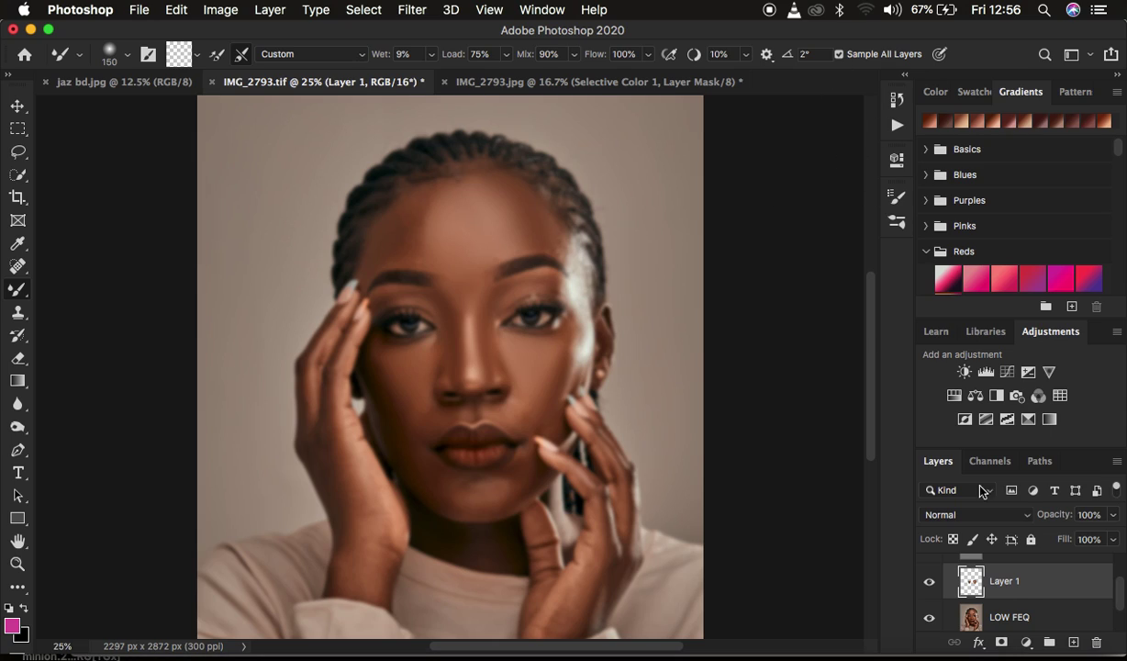
- Hide LOW FEQ and Background to inspect the cheek strokes on Layer 1 alone, and restore both layers
{"action": "scroll", "coordinate": [1034, 593], "scroll_direction": "up", "scroll_amount": 2}
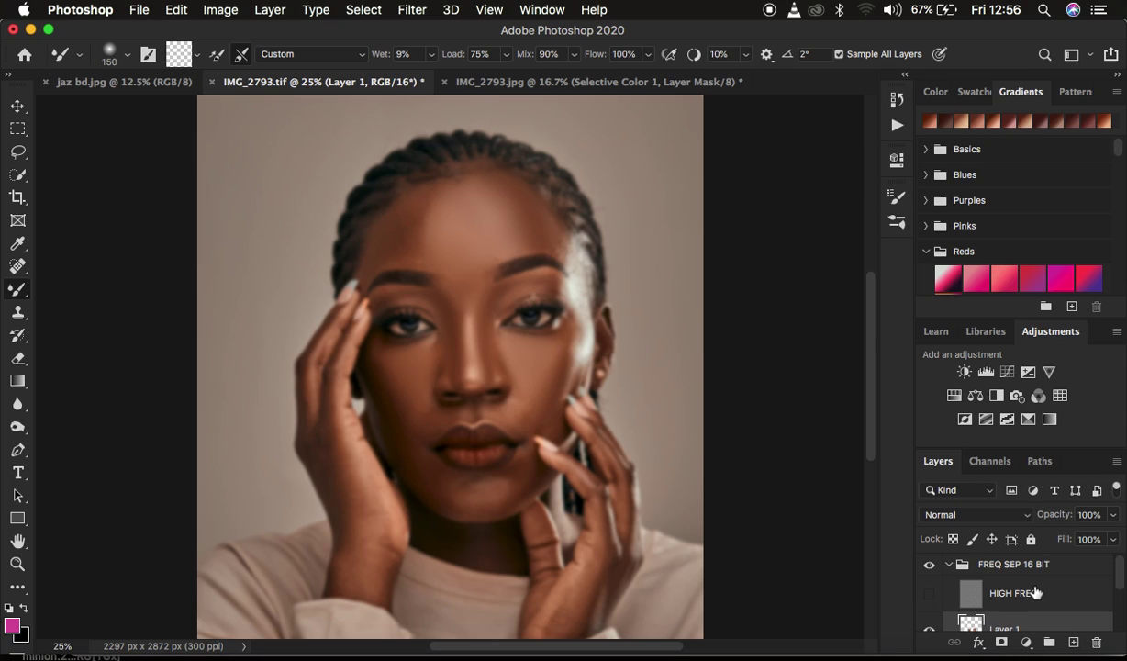
{"action": "left_click", "coordinate": [930, 594]}
{"action": "scroll", "coordinate": [1034, 608], "scroll_direction": "down", "scroll_amount": 2}
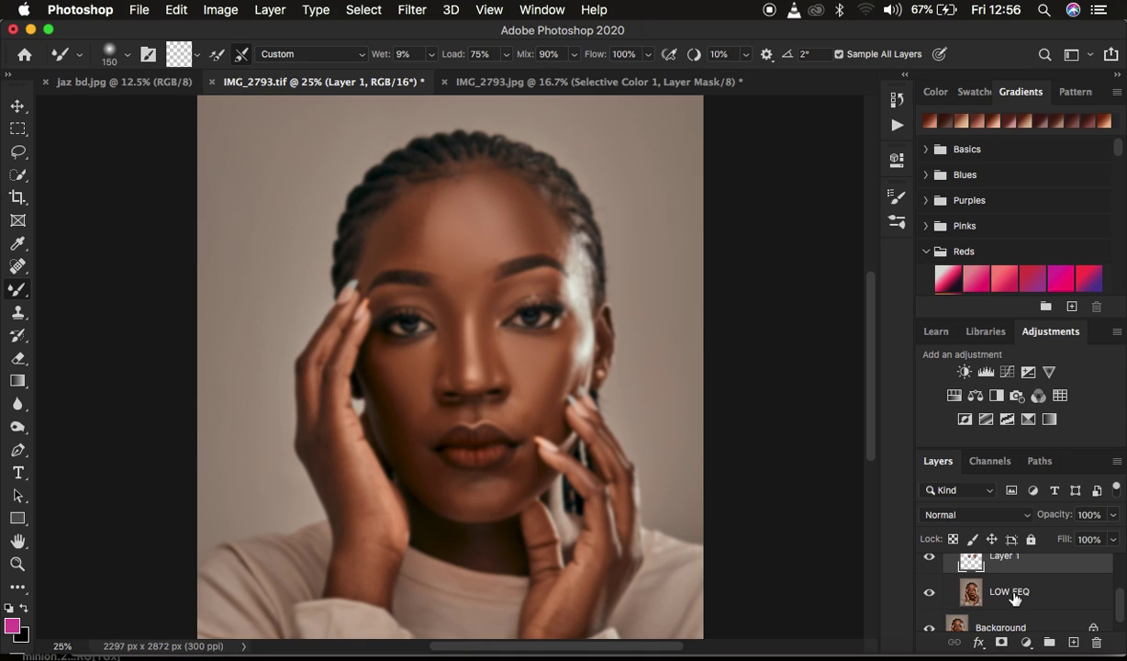
{"action": "left_click", "coordinate": [929, 592]}
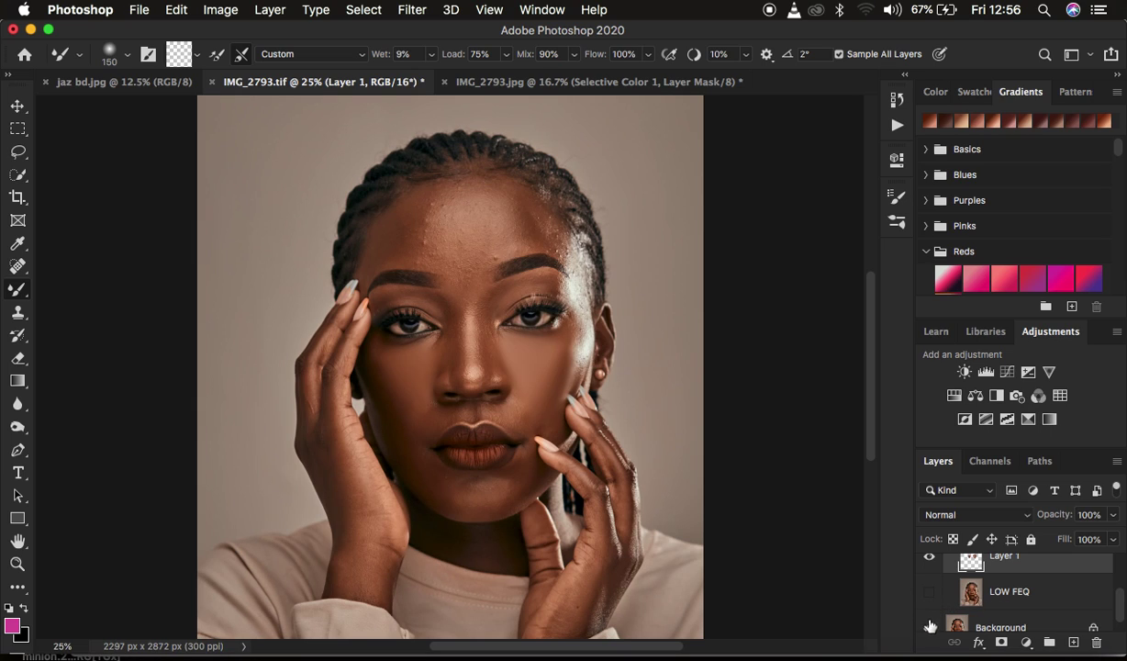
{"action": "left_click", "coordinate": [928, 627]}
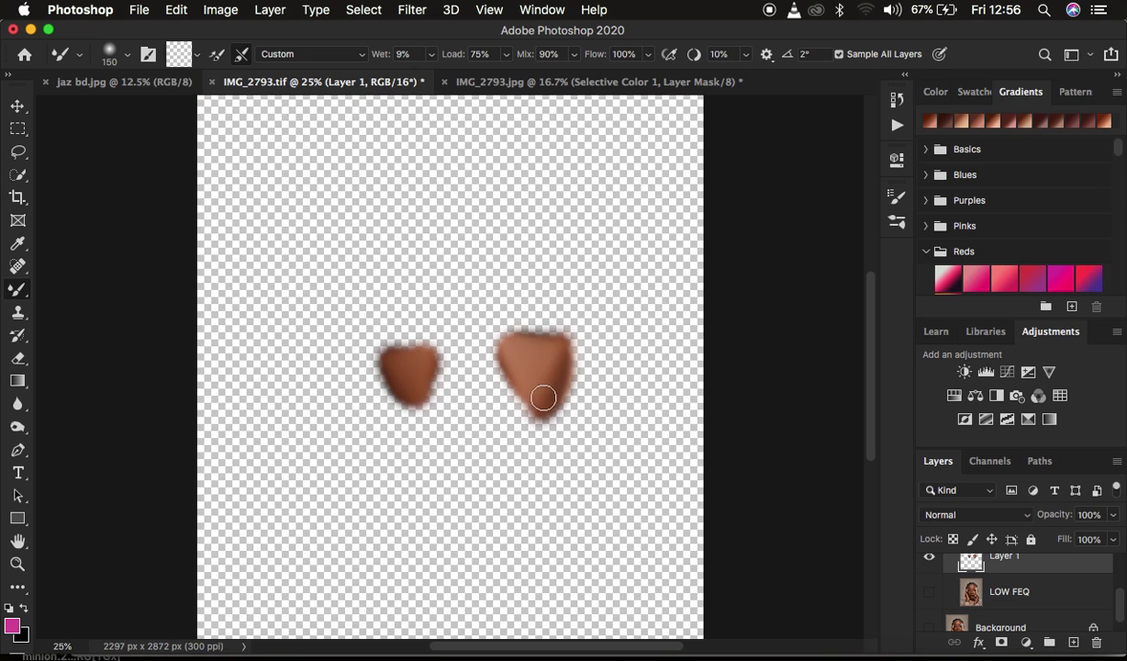
{"action": "left_click_drag", "start_coordinate": [518, 366], "coordinate": [536, 391]}
{"action": "left_click", "coordinate": [929, 595]}
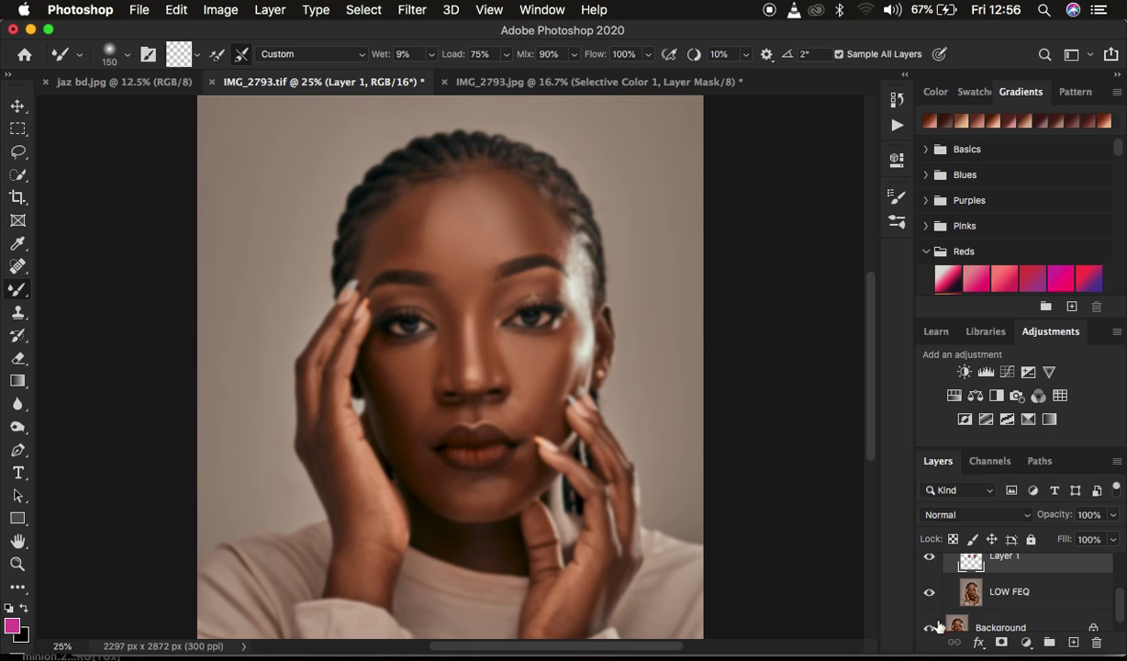
- Show the HIGH FREQ texture layer and compare the portrait with the FREQ SEP 16 BIT group off and on
{"action": "scroll", "coordinate": [1023, 599], "scroll_direction": "up", "scroll_amount": 3}
{"action": "left_click", "coordinate": [928, 593]}
{"action": "left_click", "coordinate": [929, 569]}
{"action": "left_click", "coordinate": [929, 569]}
{"action": "left_click", "coordinate": [929, 569]}
{"action": "left_click", "coordinate": [929, 569]}
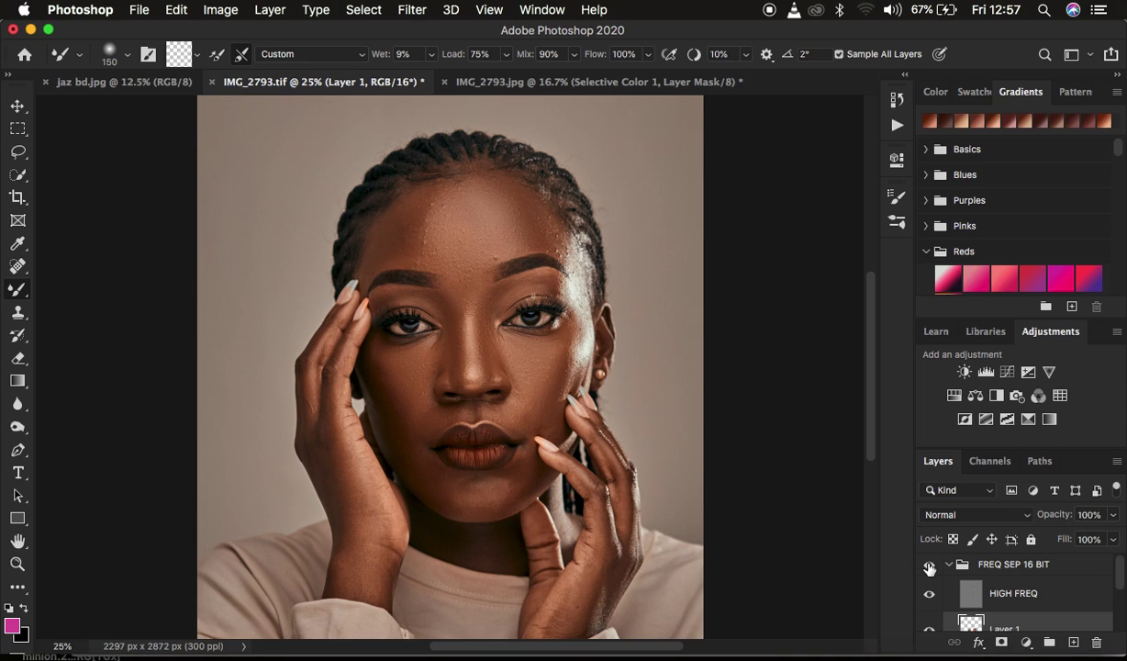
{"action": "left_click", "coordinate": [929, 569]}
{"action": "left_click", "coordinate": [929, 569]}
{"action": "left_click", "coordinate": [929, 569]}
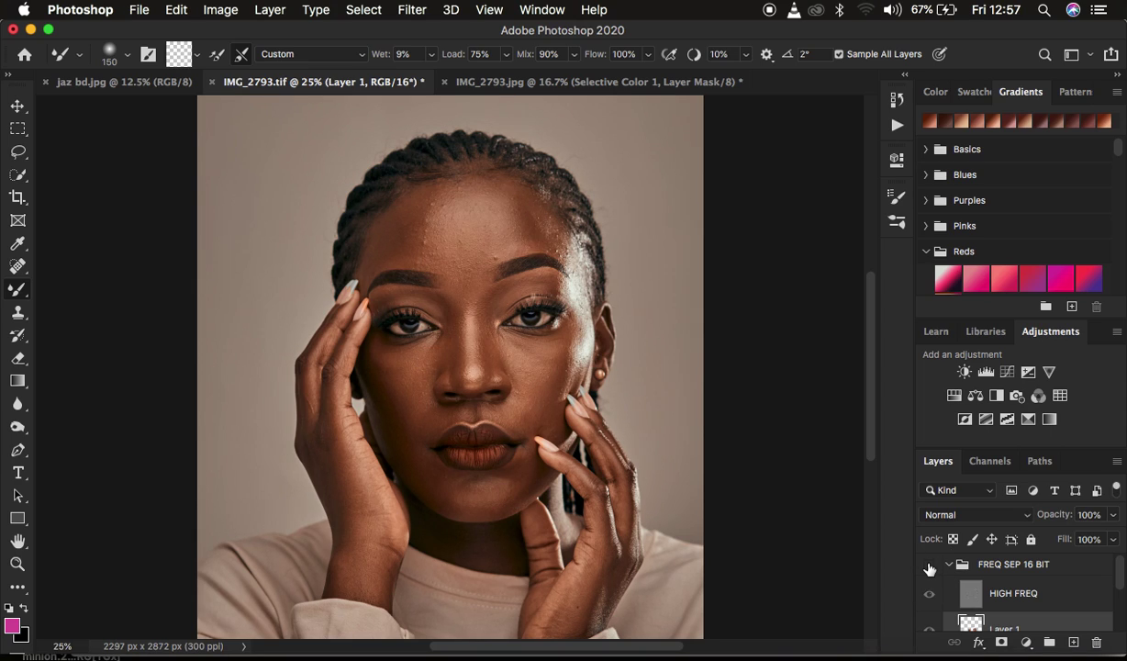
{"action": "left_click", "coordinate": [928, 569]}
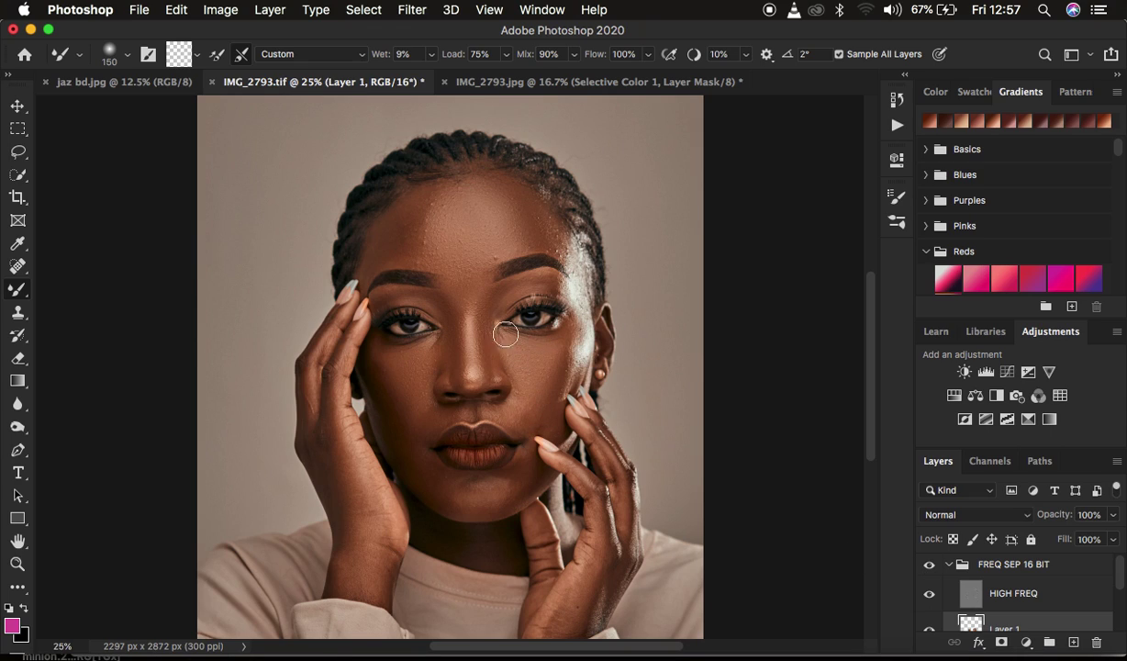